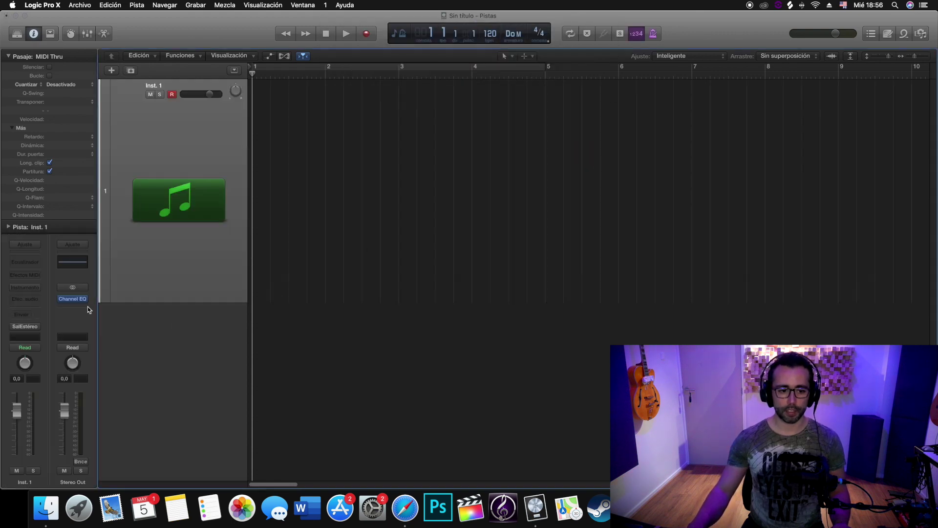
# Step: Load Serum as the instrument on the Inst. 1 track and switch its sound source from oscillator A to the noise oscillator
pyautogui.click(33, 286)
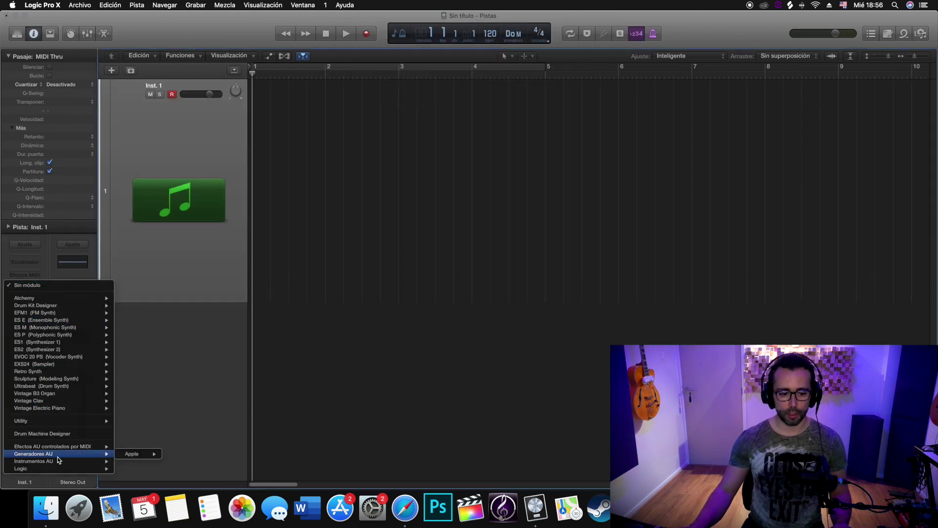
pyautogui.moveTo(59, 461)
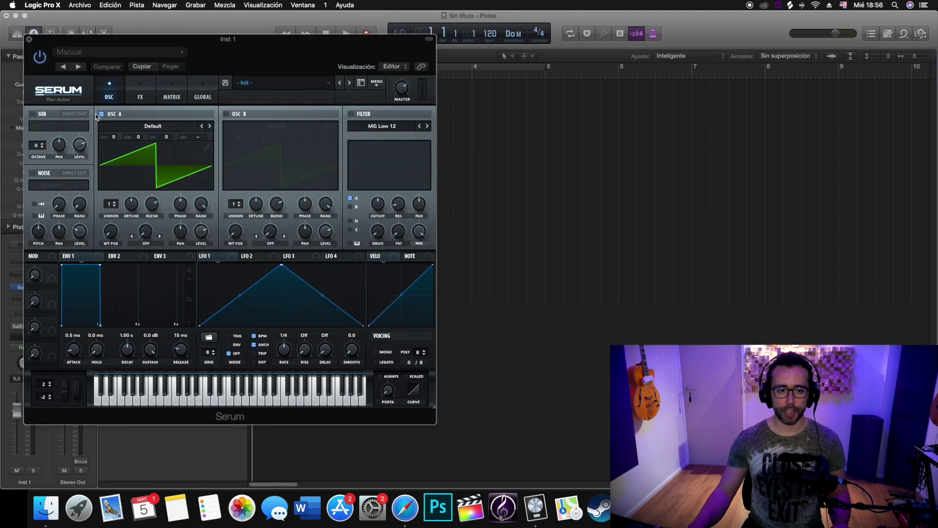
pyautogui.click(101, 114)
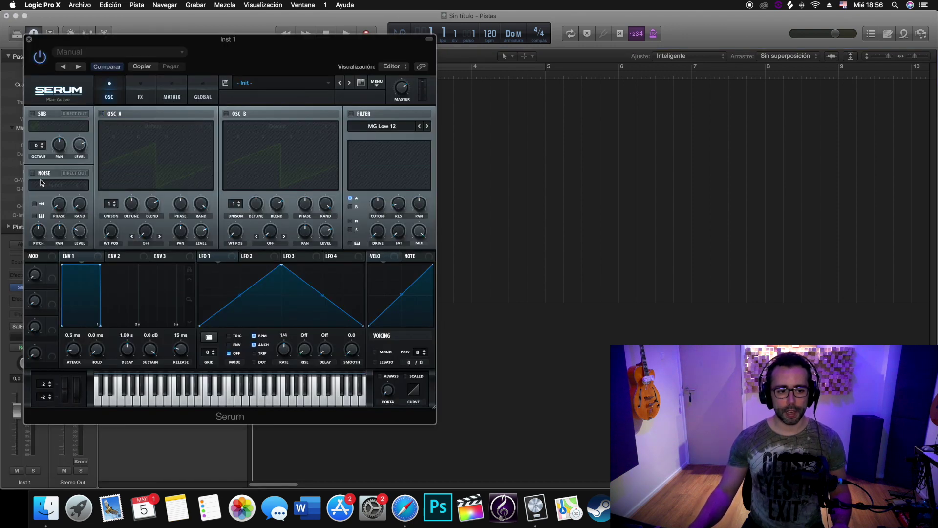
pyautogui.click(35, 174)
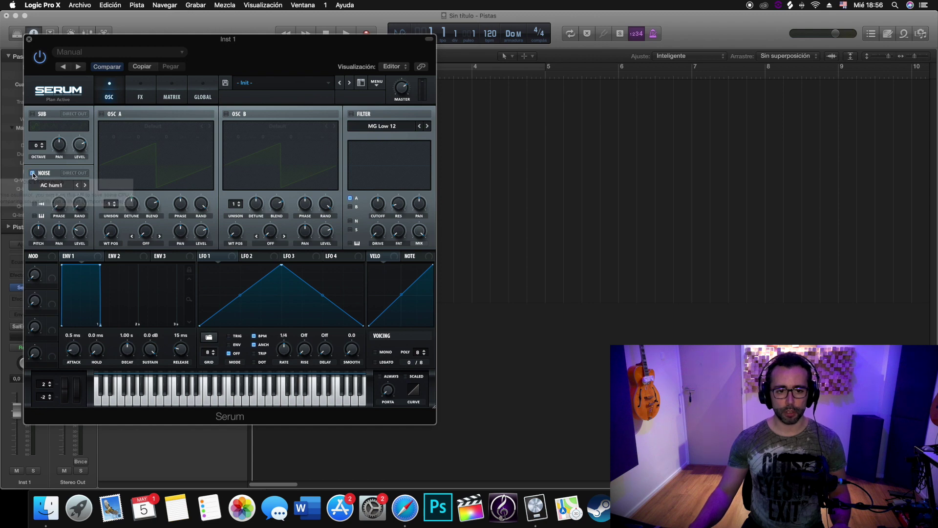
# Step: Load Wind sample 1.wav from the desktop folder into Serum's noise oscillator and enable its keyboard pitch tracking
pyautogui.moveTo(224, 49); pyautogui.dragTo(302, 44)
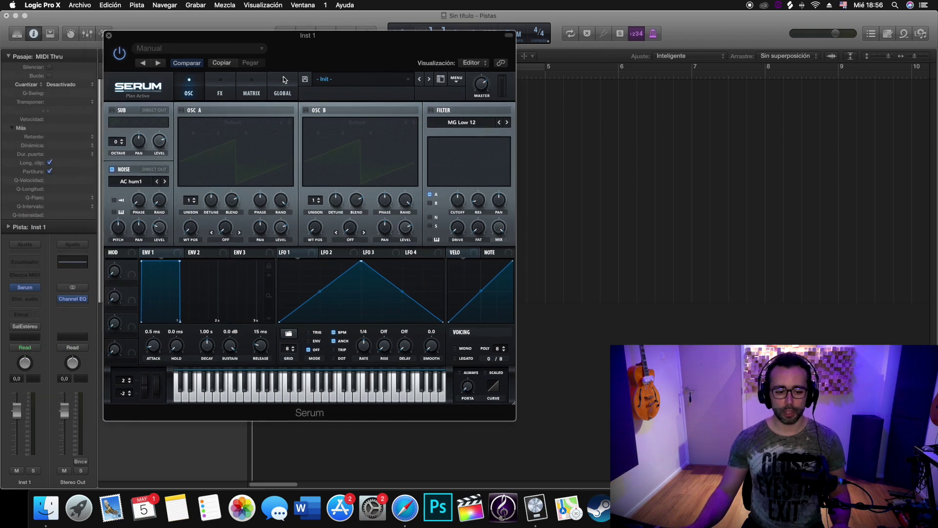
pyautogui.click(47, 508)
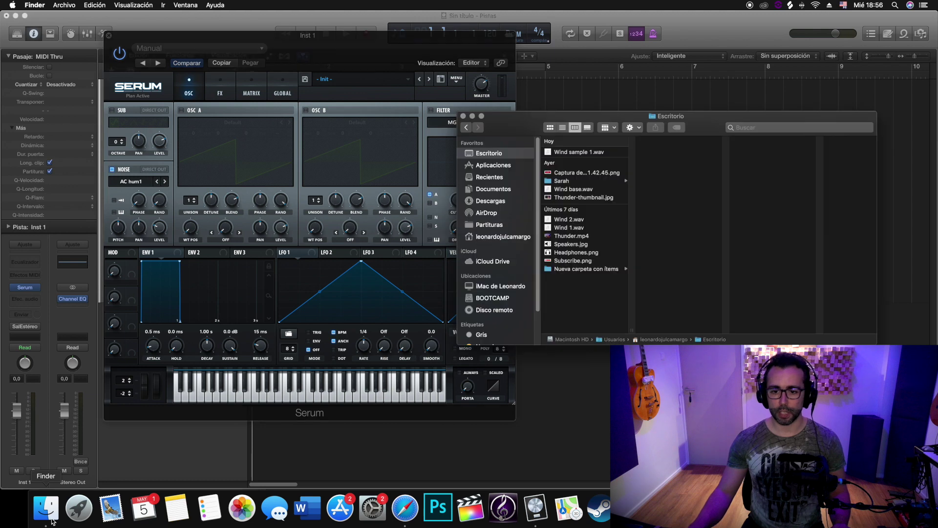
pyautogui.moveTo(652, 149); pyautogui.dragTo(136, 184)
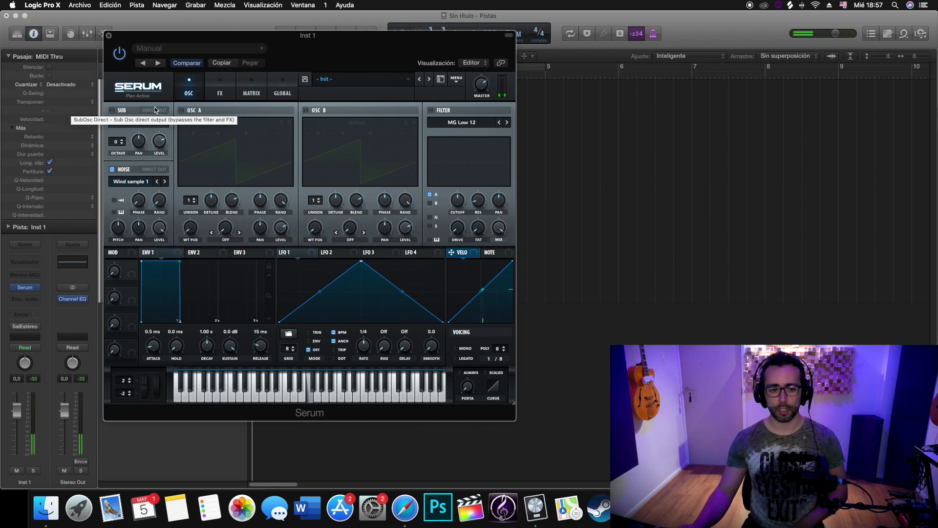
pyautogui.click(114, 213)
pyautogui.moveTo(483, 87)
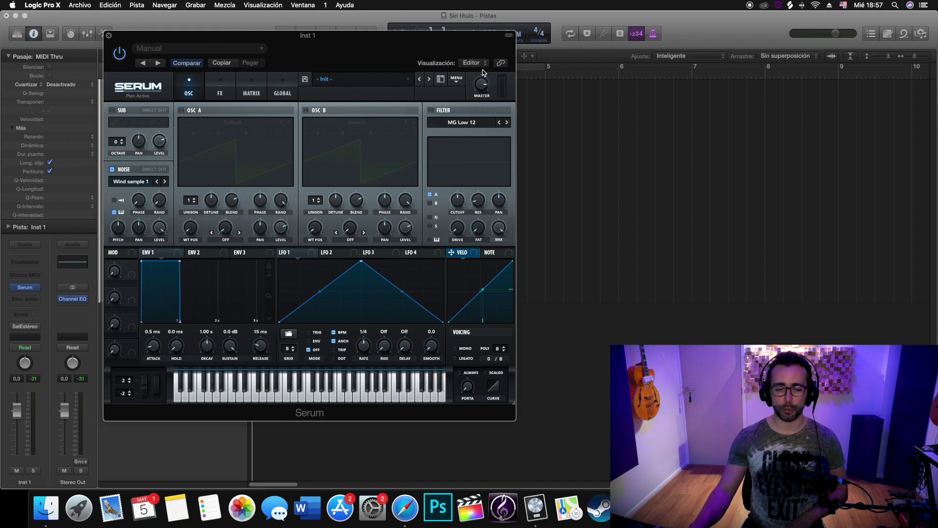
# Step: Enable the Reverb as the first effect in Serum's chain and set its decay to 8.7 s
pyautogui.click(229, 91)
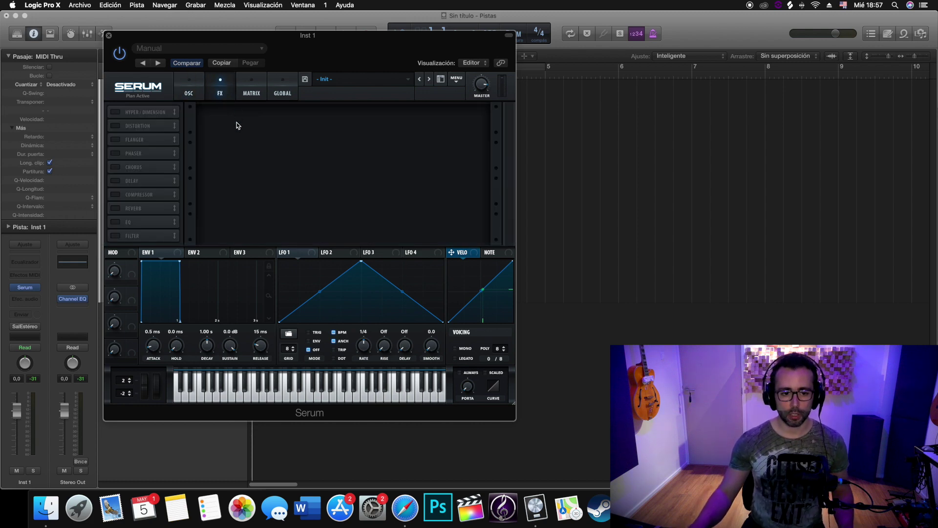
pyautogui.click(116, 208)
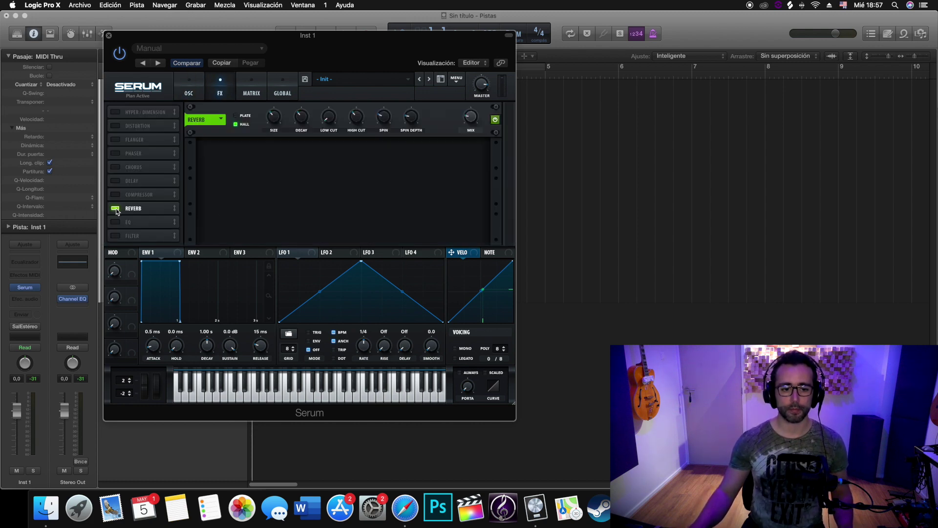
pyautogui.moveTo(141, 210); pyautogui.dragTo(147, 113)
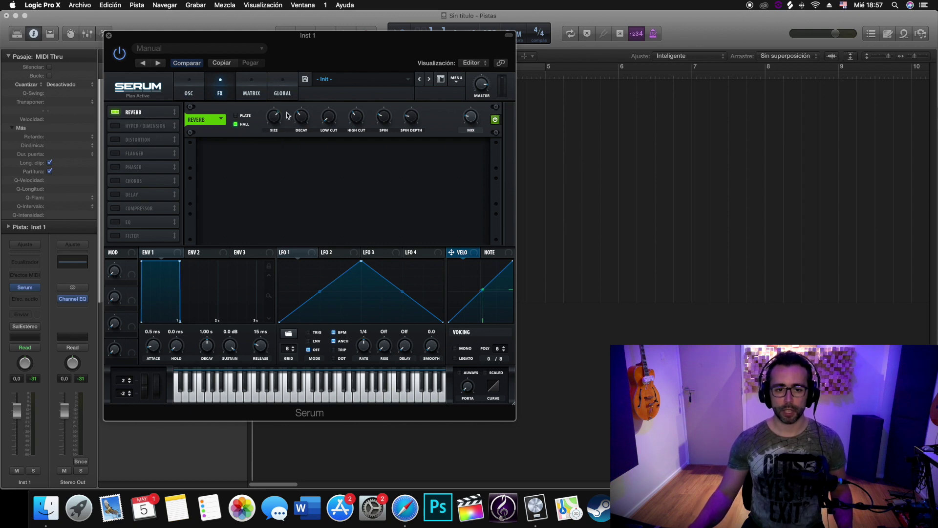
pyautogui.moveTo(301, 122); pyautogui.dragTo(300, 100)
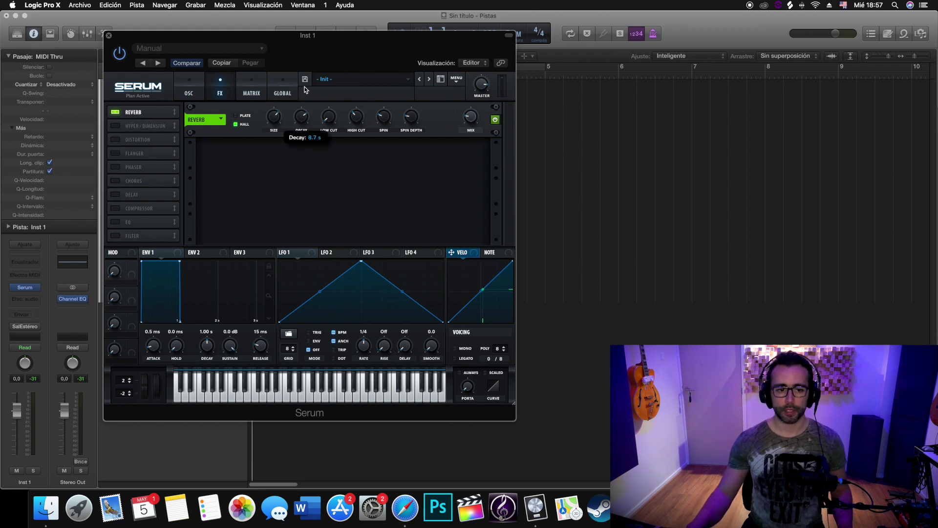
# Step: Add Delay after the reverb with BPM sync off, linked times of 501.00, and its filter at 796 with a width of 0.8
pyautogui.click(116, 195)
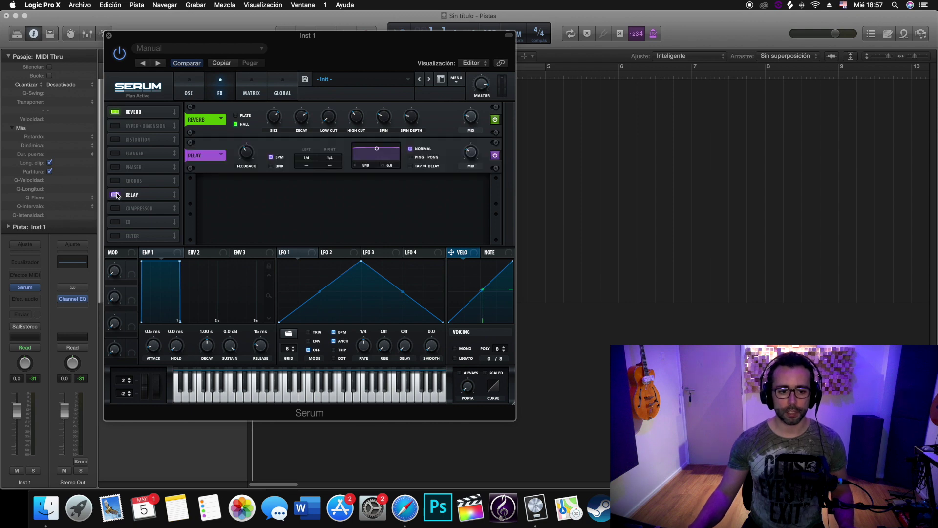
pyautogui.moveTo(143, 195); pyautogui.dragTo(152, 127)
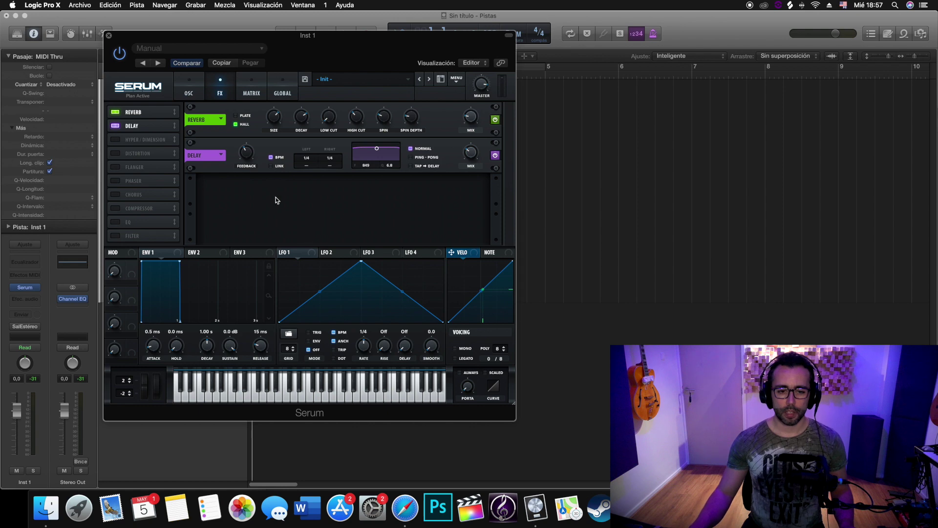
pyautogui.moveTo(247, 156)
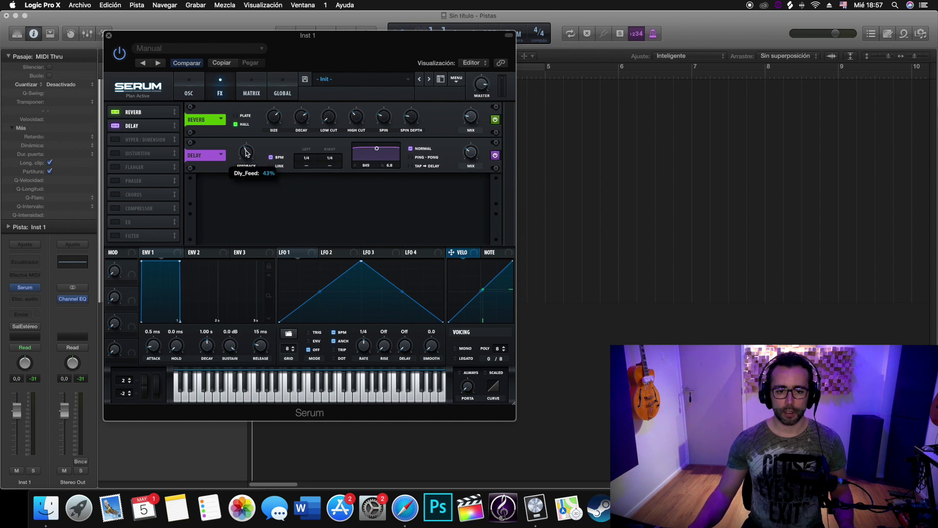
pyautogui.click(270, 157)
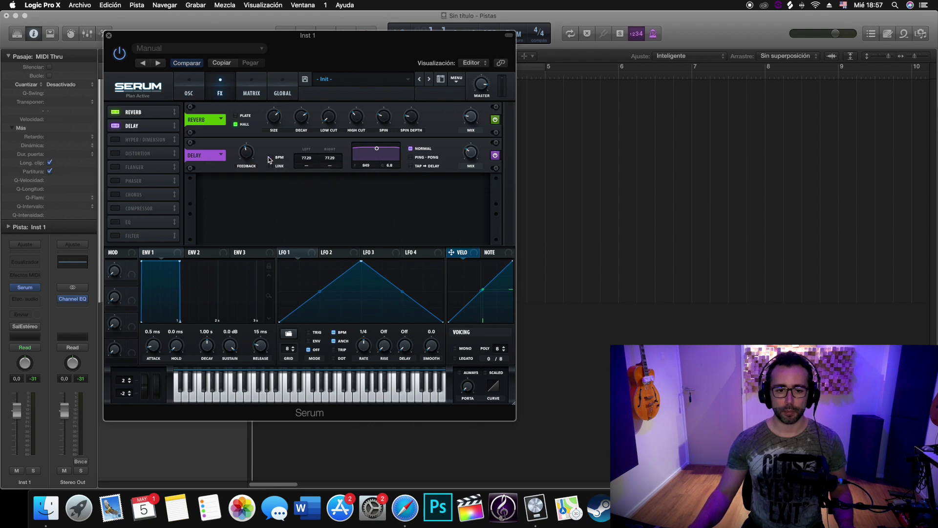
pyautogui.click(271, 166)
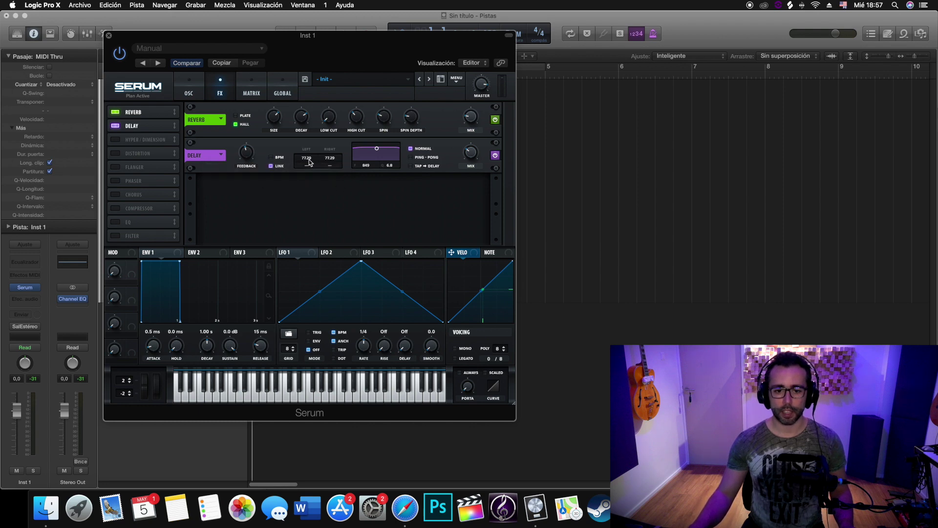
pyautogui.moveTo(310, 159); pyautogui.dragTo(309, 64)
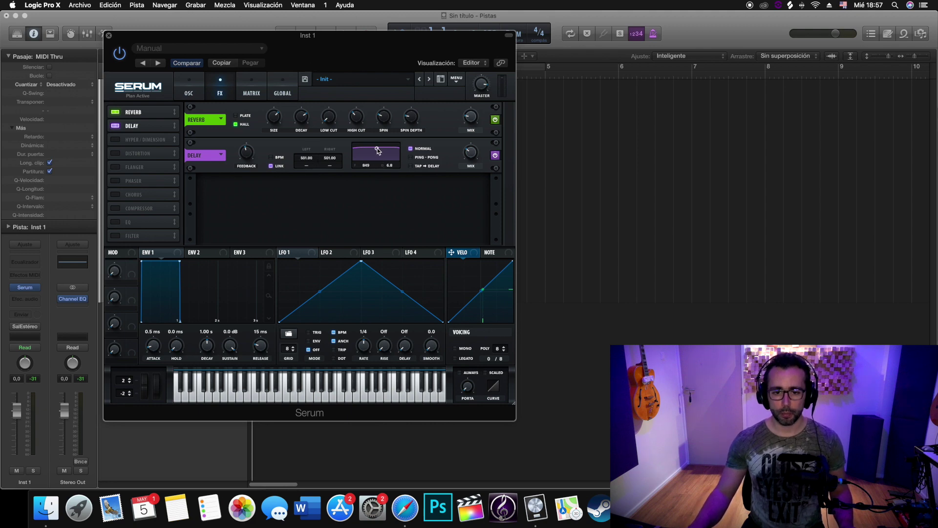
pyautogui.moveTo(378, 151); pyautogui.dragTo(379, 178)
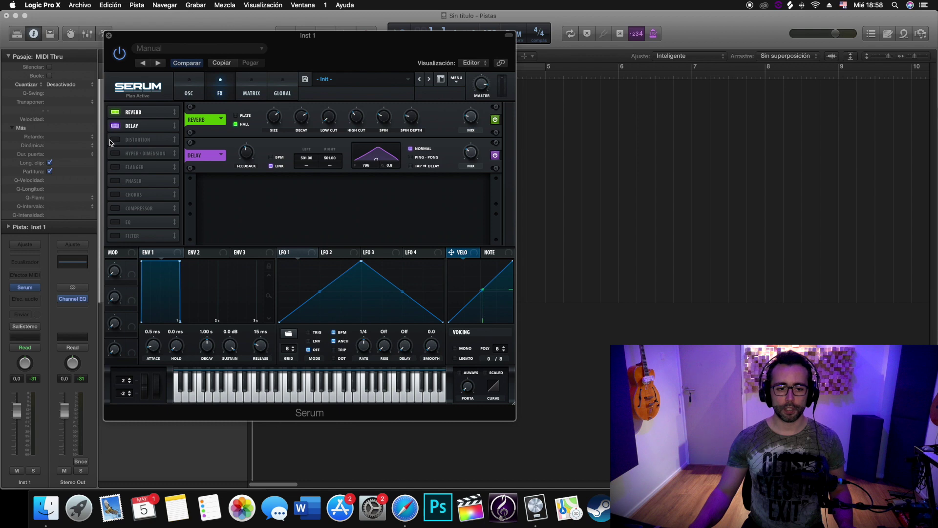
# Step: Enable Tube distortion as the third effect and increase its drive
pyautogui.click(114, 140)
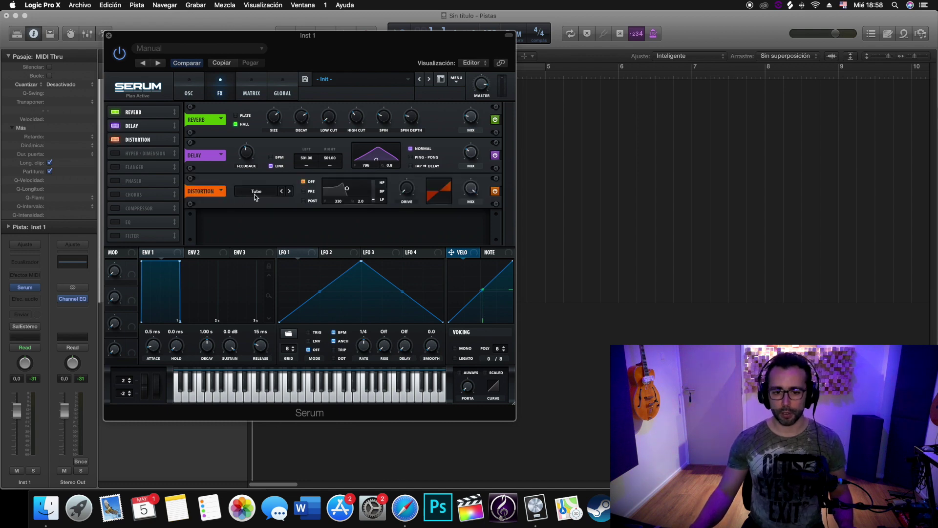
pyautogui.moveTo(410, 195); pyautogui.dragTo(411, 119)
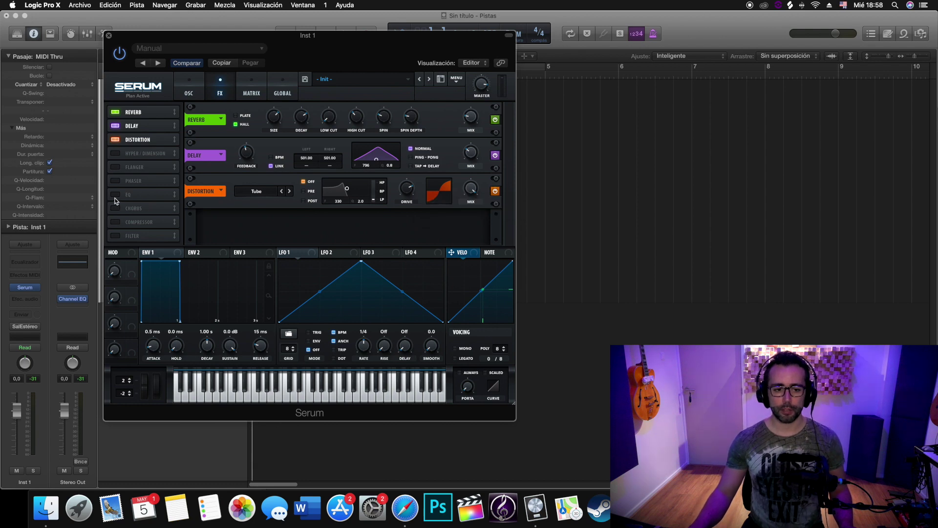
# Step: Add the EQ as the fourth effect, cutting the low shelf and shaping the high band as a boosted peak
pyautogui.click(116, 195)
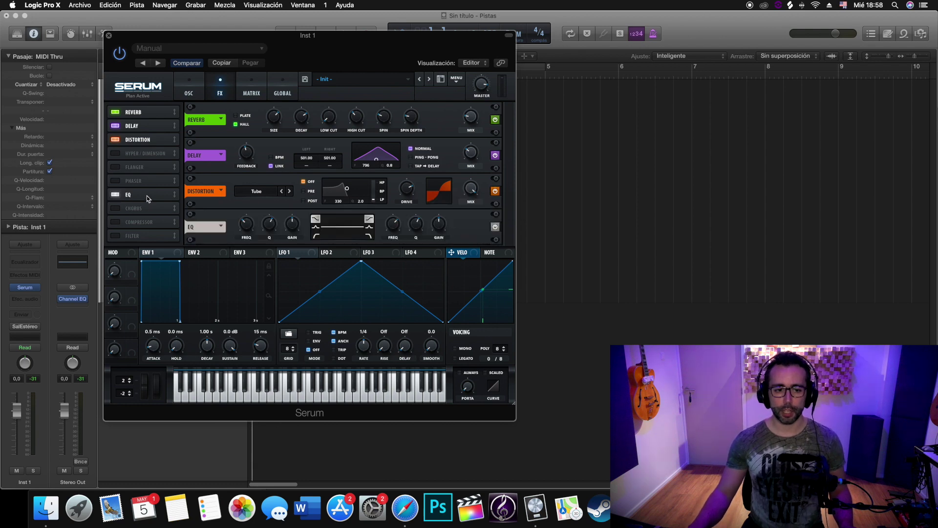
pyautogui.moveTo(147, 196); pyautogui.dragTo(148, 151)
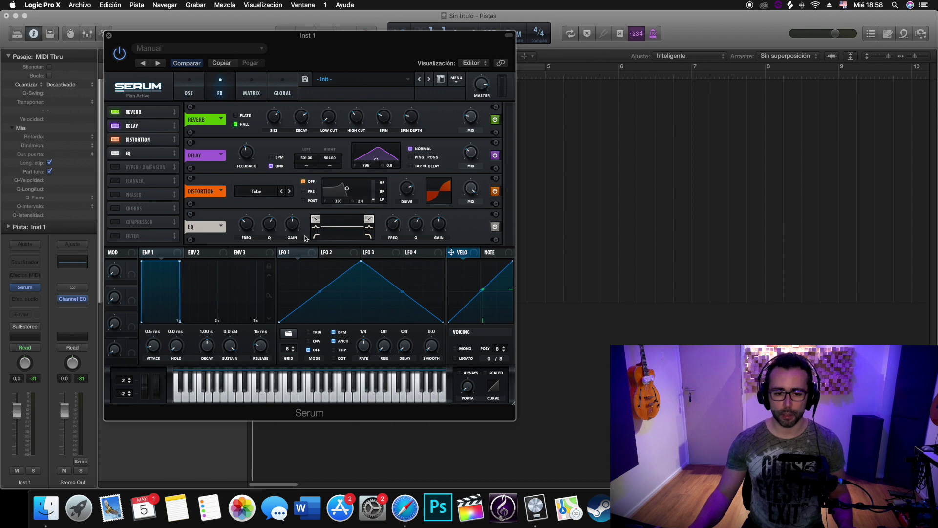
pyautogui.moveTo(295, 228); pyautogui.dragTo(245, 234)
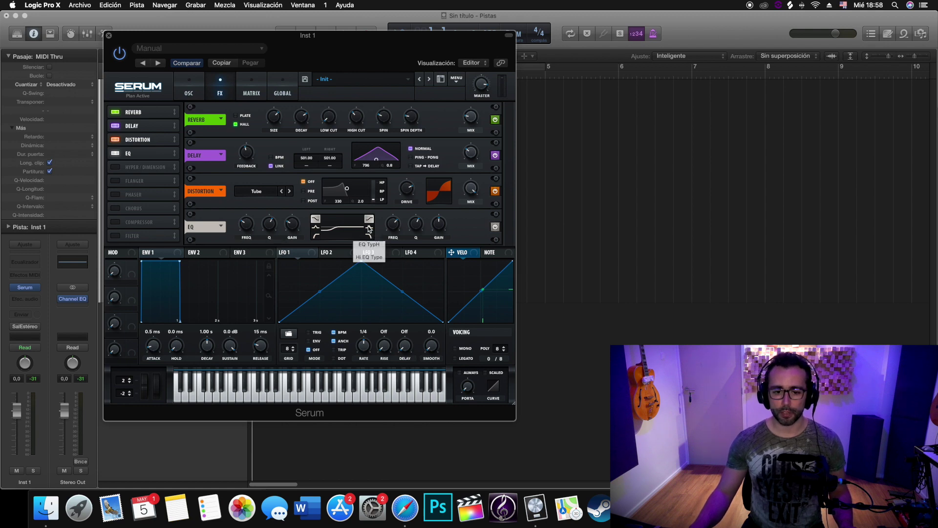
pyautogui.click(369, 228)
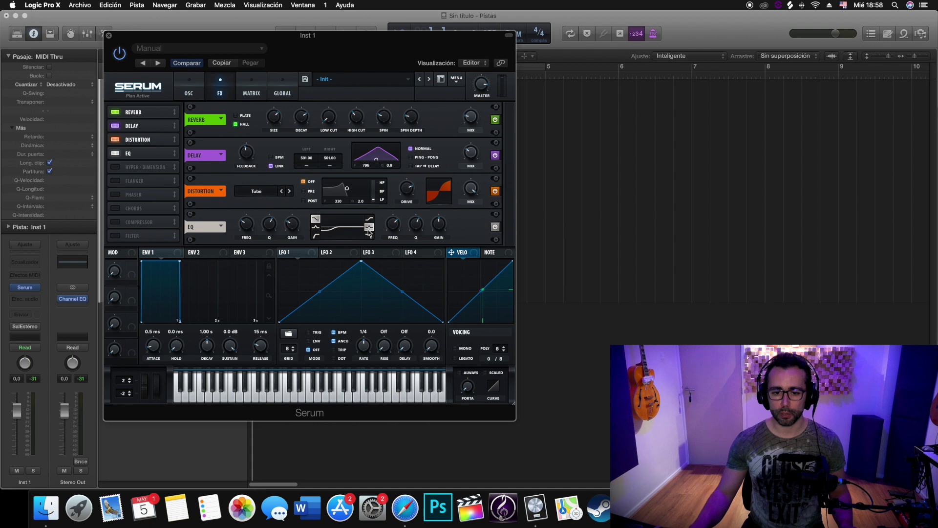
pyautogui.moveTo(419, 238); pyautogui.dragTo(391, 253)
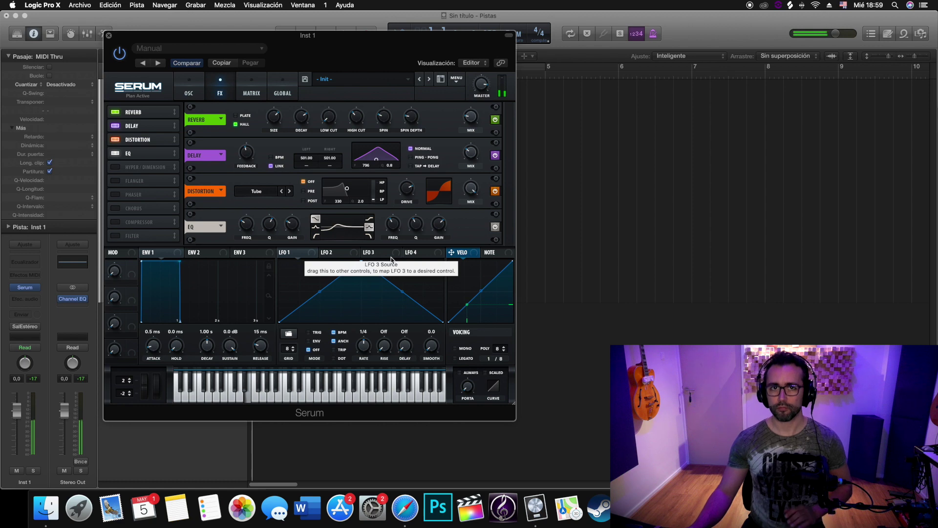
# Step: Shape Envelope 1 with a 1.00 s attack, a 916 ms release and a slow-starting curved rise
pyautogui.click(187, 90)
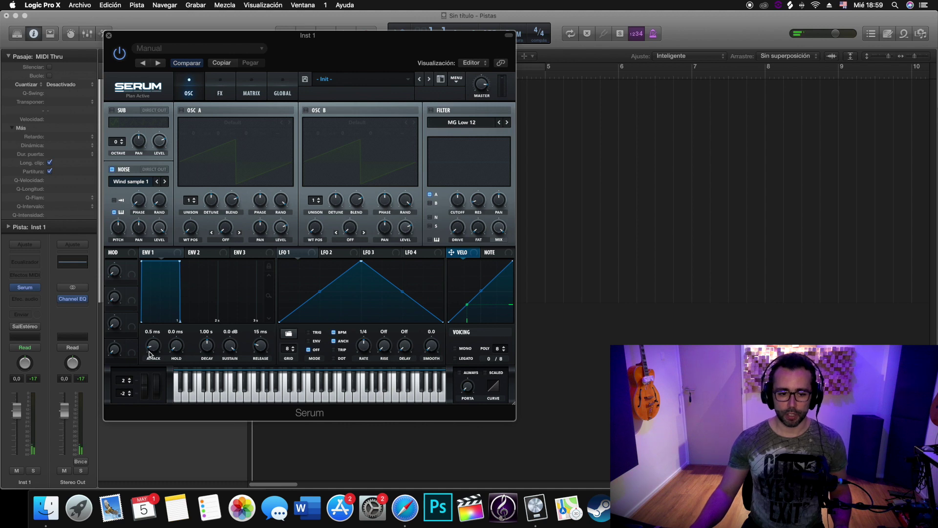
pyautogui.moveTo(149, 354); pyautogui.dragTo(150, 310)
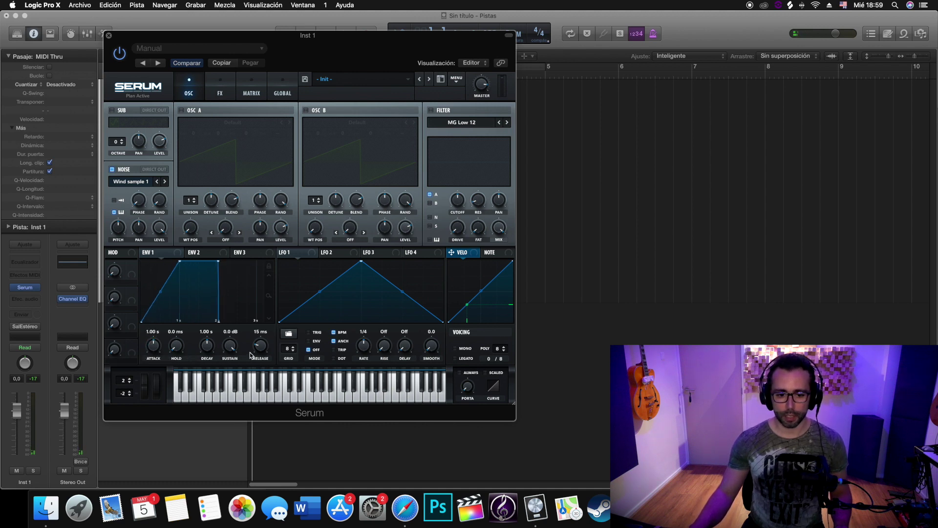
pyautogui.moveTo(252, 353); pyautogui.dragTo(255, 324)
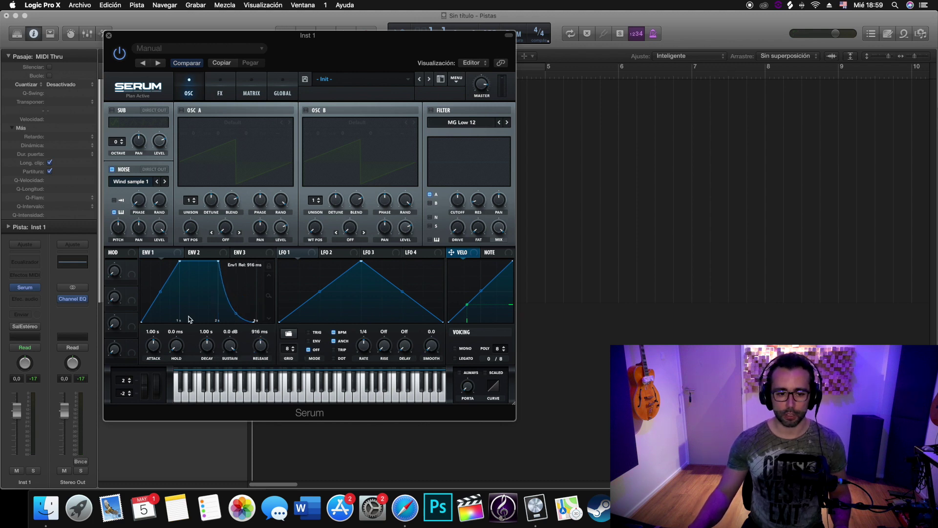
pyautogui.moveTo(159, 292); pyautogui.dragTo(166, 303)
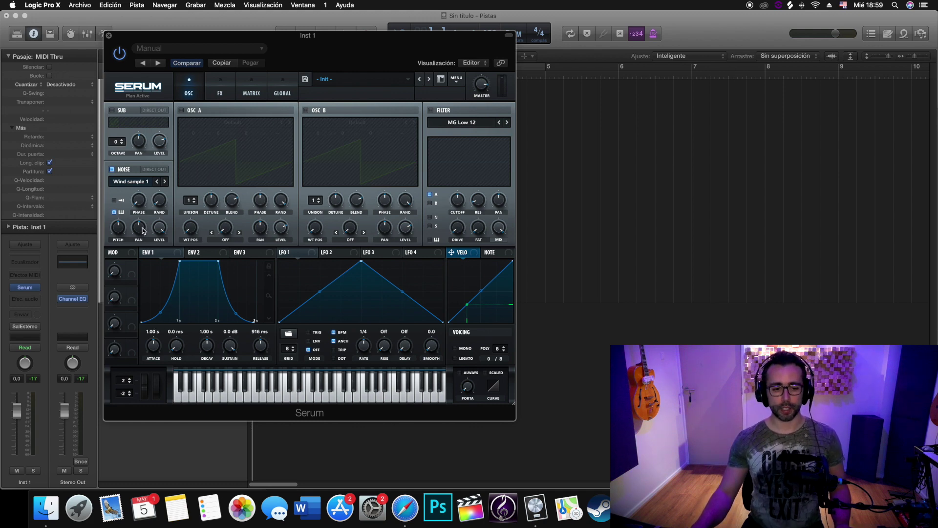
# Step: Pan the noise oscillator to -32L and close the Serum window
pyautogui.moveTo(143, 231); pyautogui.dragTo(137, 245)
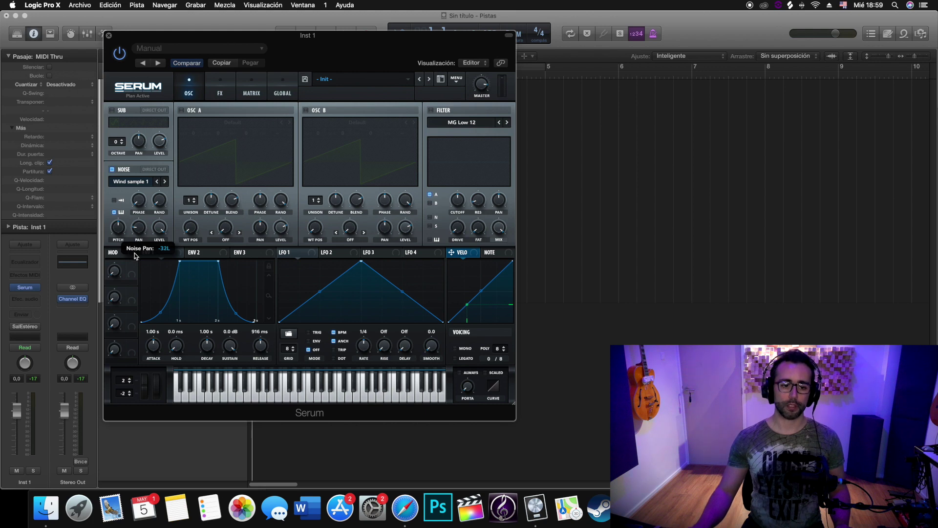
pyautogui.click(109, 36)
# Step: Rename the Inst. 1 track as "Wind L" and duplicate it with its settings
pyautogui.doubleClick(155, 85)
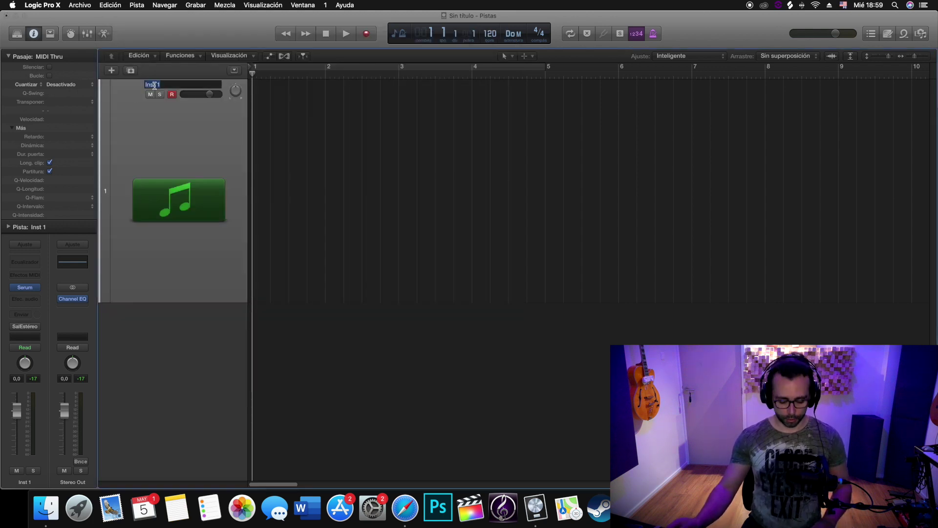
pyautogui.write('Win')
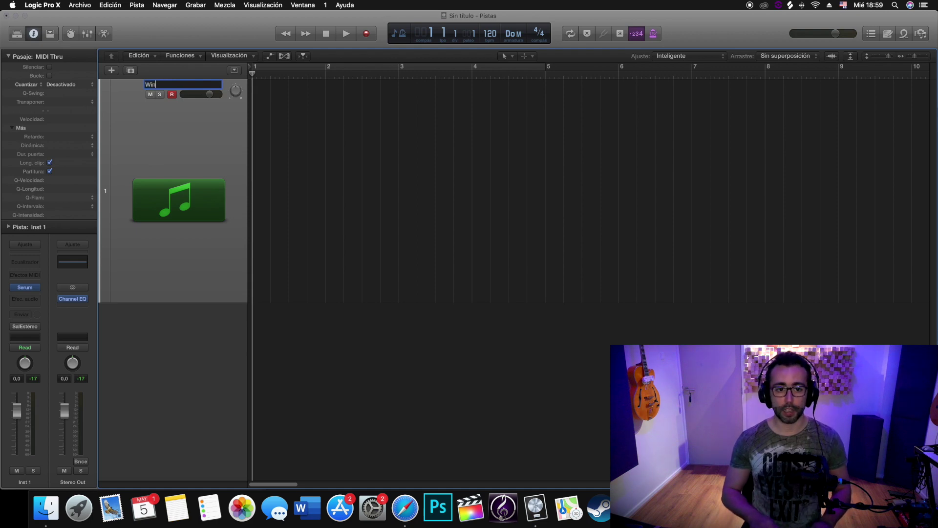
pyautogui.write('d L')
pyautogui.press('Return')
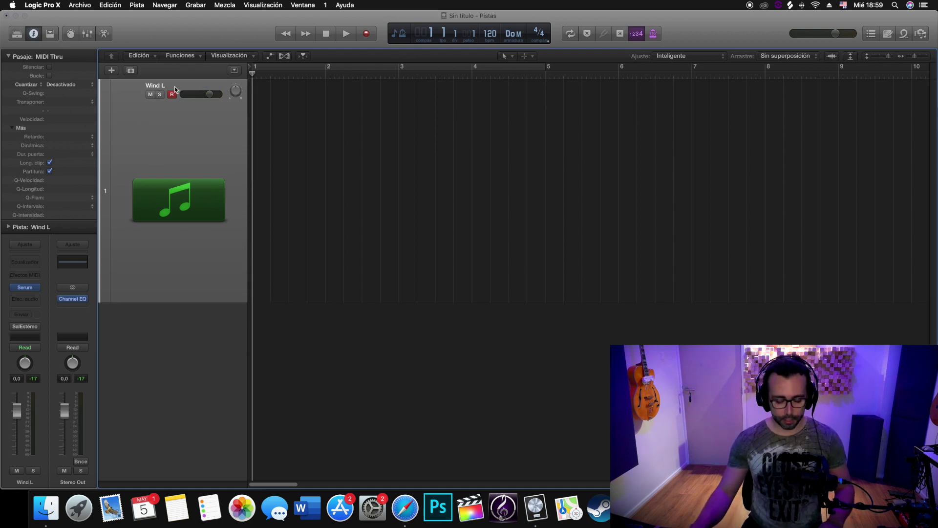
pyautogui.press('super+d')
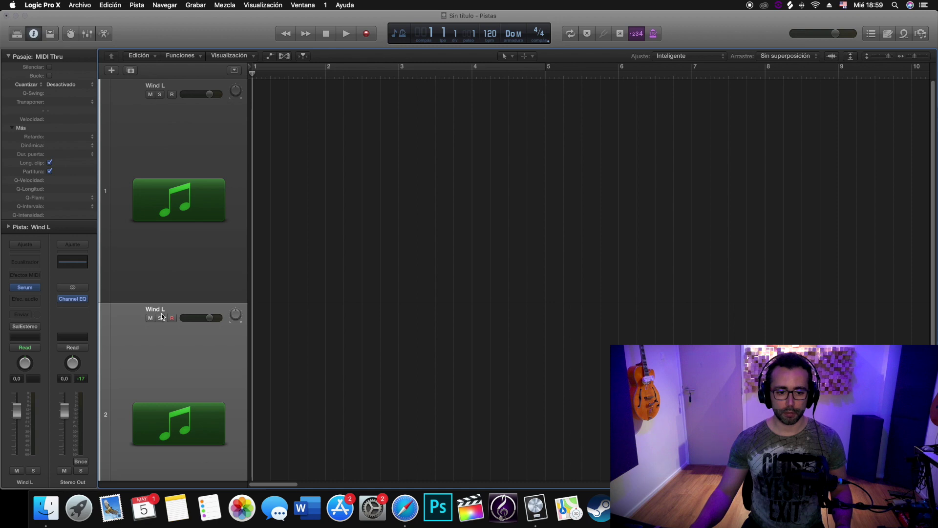
# Step: Rename the duplicated second track as "Wind R"
pyautogui.scroll(-2, 164, 313)
pyautogui.doubleClick(167, 261)
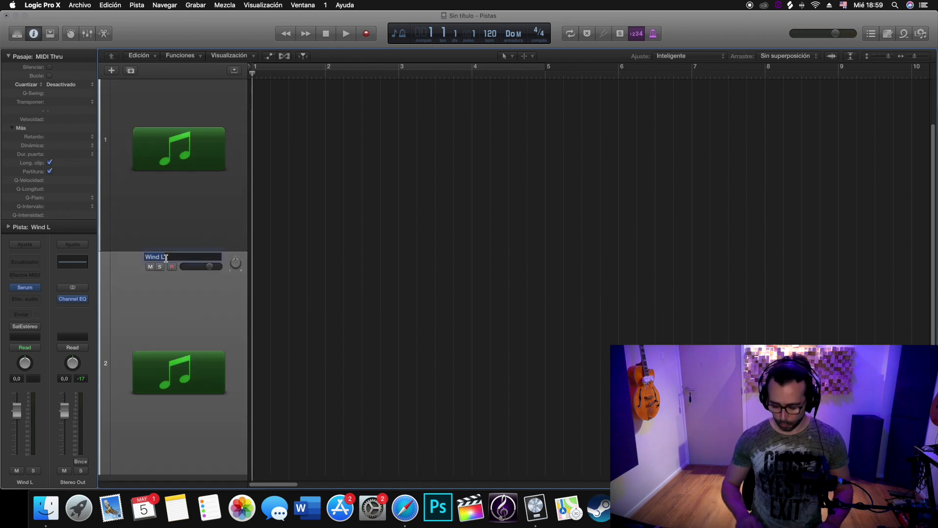
pyautogui.write('Wind R')
pyautogui.press('Return')
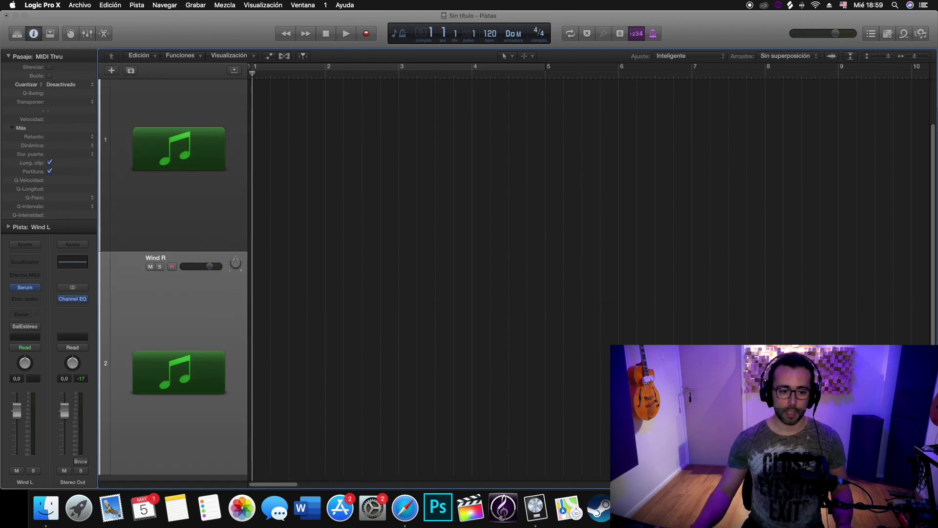
# Step: Pan the Wind R track's noise oscillator to 35R, review its Serum effects settings and close the plug-in window
pyautogui.click(25, 289)
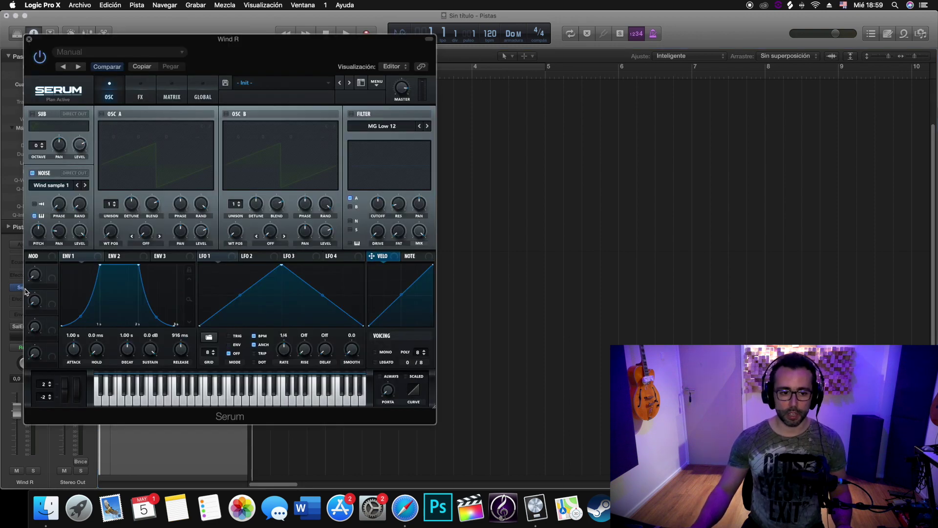
pyautogui.moveTo(57, 237); pyautogui.dragTo(58, 172)
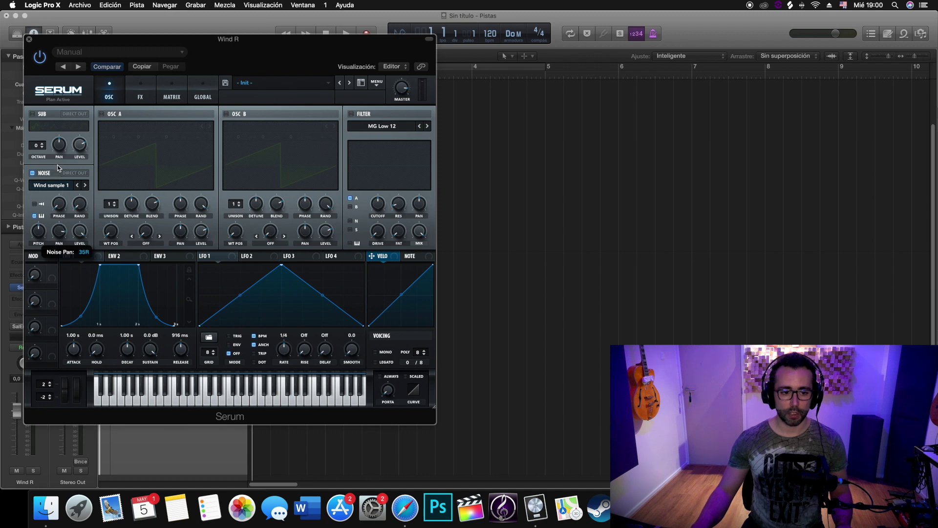
pyautogui.click(145, 96)
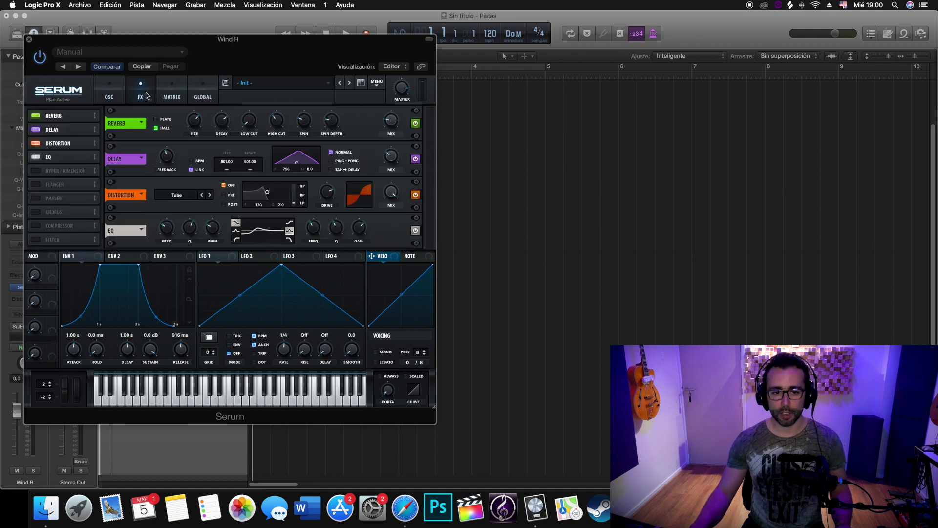
pyautogui.moveTo(195, 126)
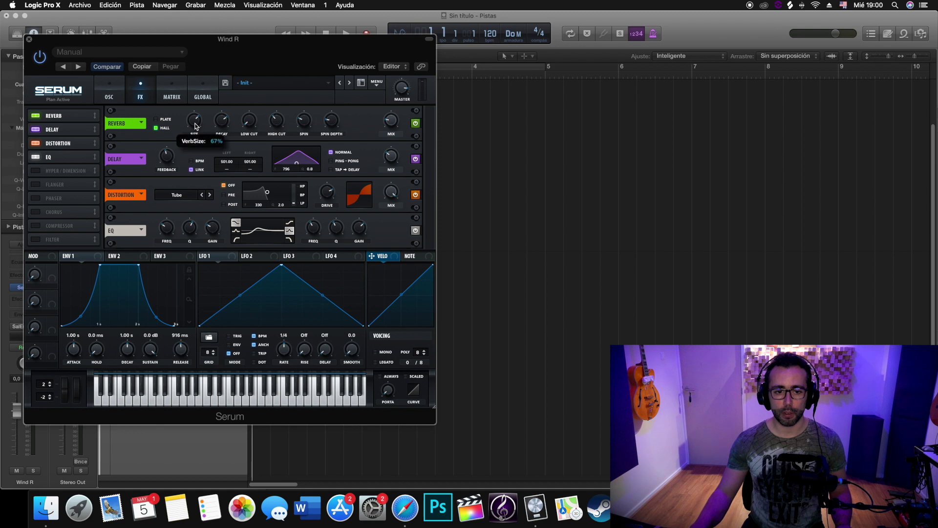
pyautogui.moveTo(167, 157)
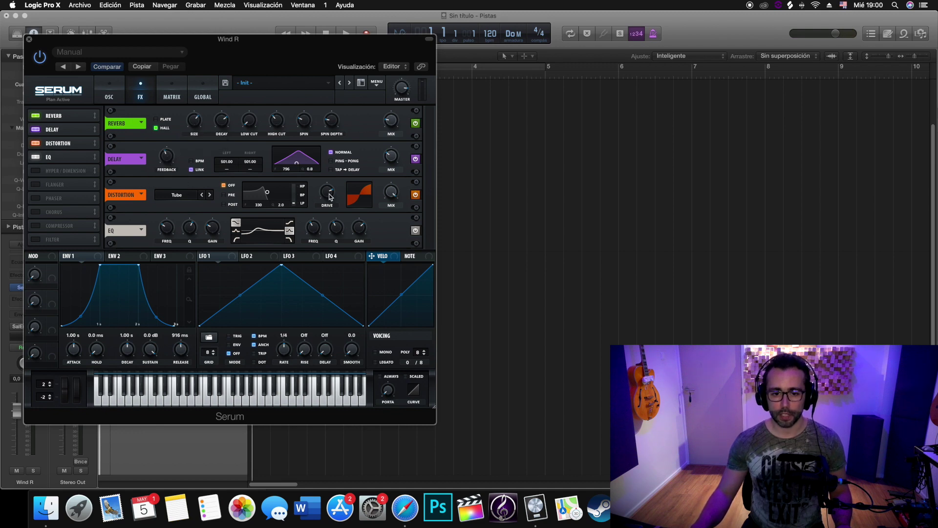
pyautogui.moveTo(330, 197)
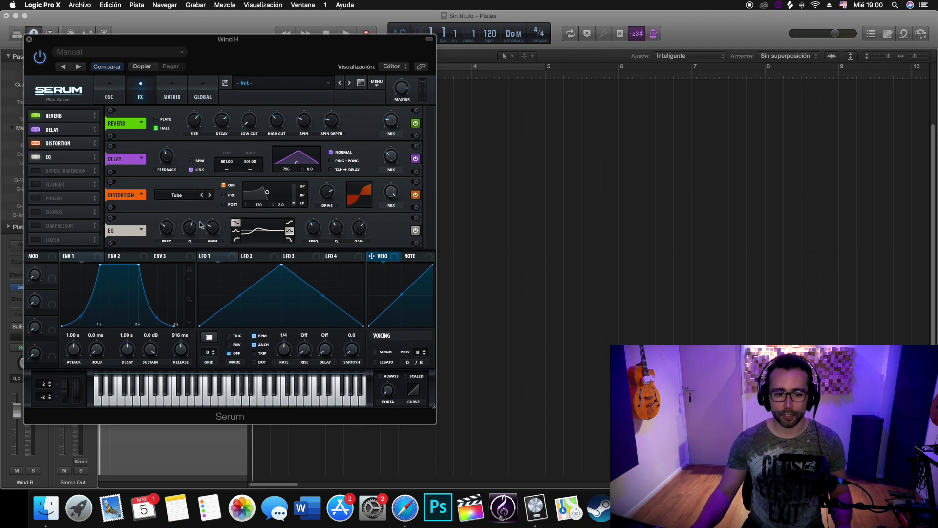
pyautogui.press('super+w')
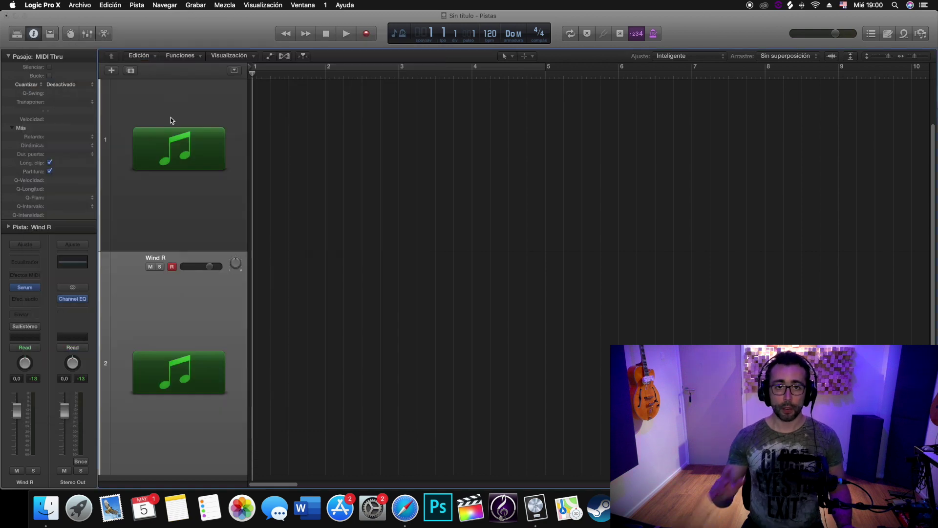
# Step: Add an MG Low 6 filter with a raised cutoff as the fifth Serum effect on Wind L and Wind R, and close Serum
pyautogui.scroll(2, 171, 115)
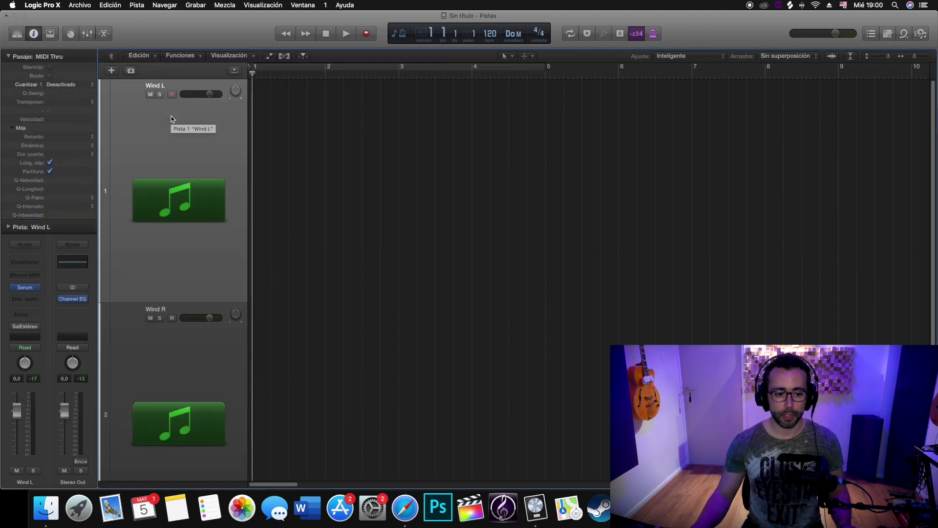
pyautogui.click(26, 290)
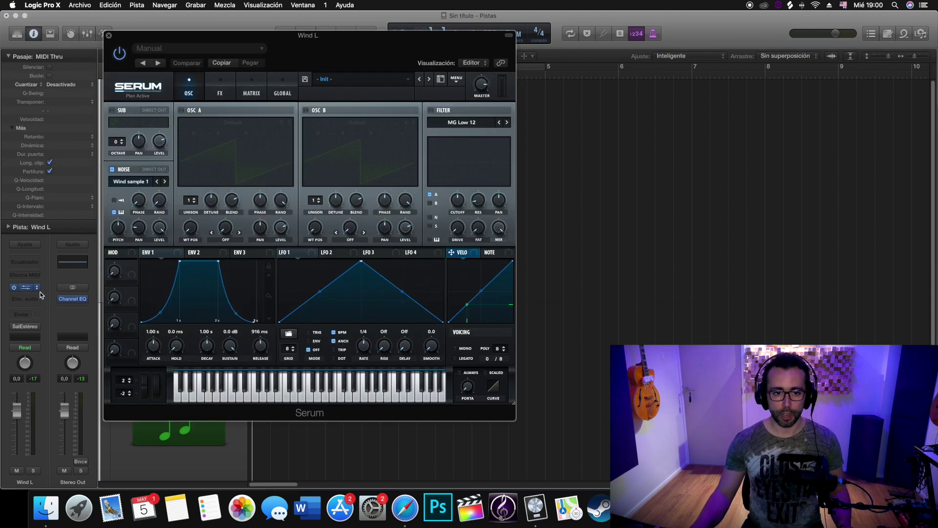
pyautogui.click(219, 92)
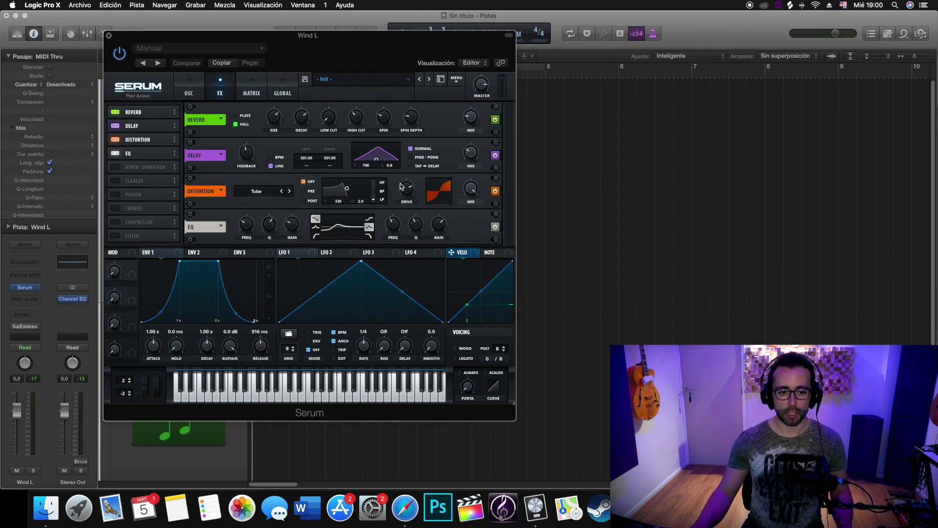
pyautogui.click(116, 236)
pyautogui.moveTo(132, 236); pyautogui.dragTo(146, 170)
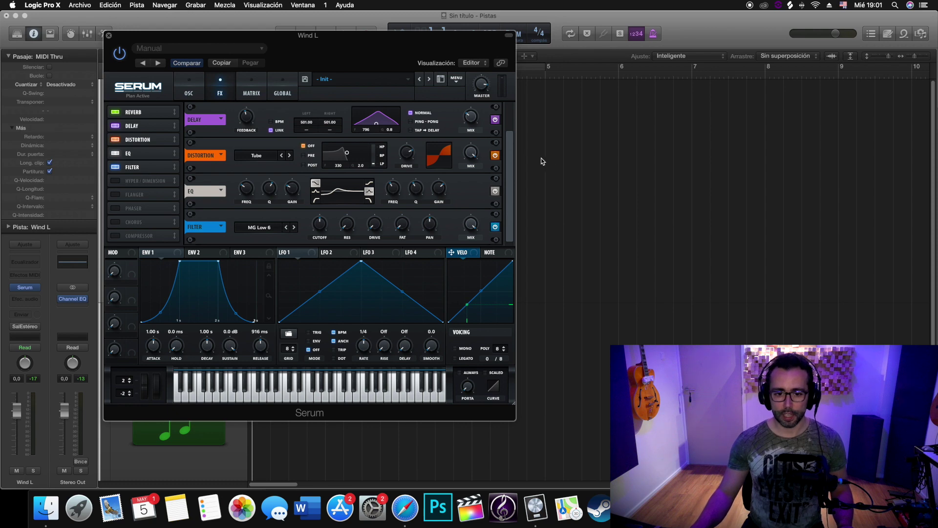
pyautogui.moveTo(322, 230)
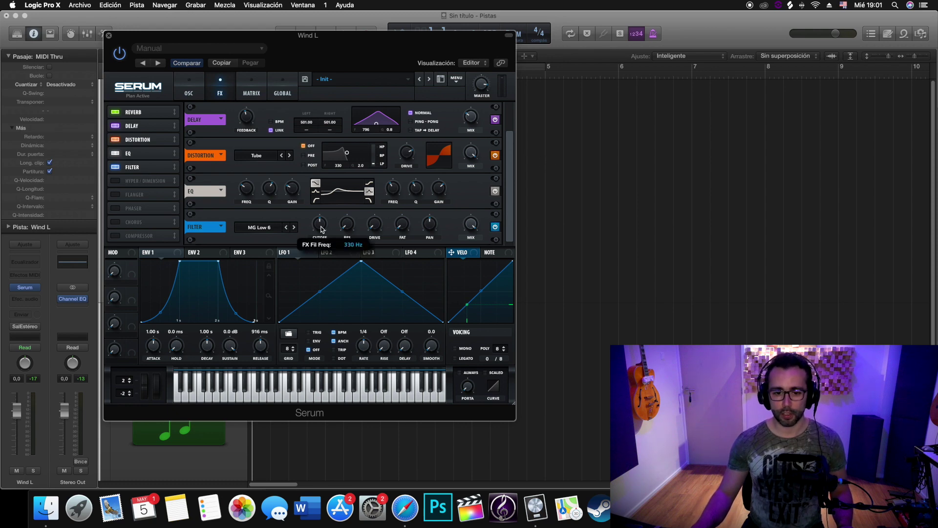
pyautogui.moveTo(322, 229); pyautogui.dragTo(358, 91)
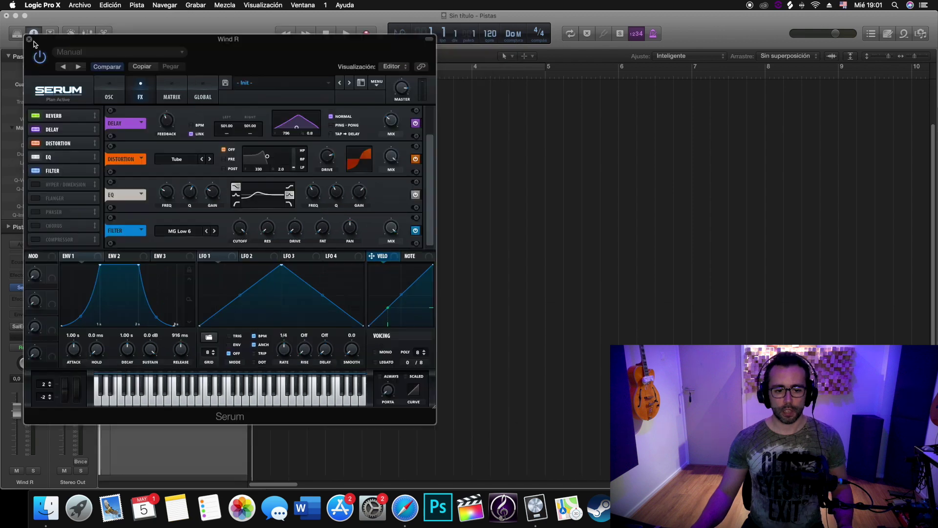
pyautogui.click(29, 40)
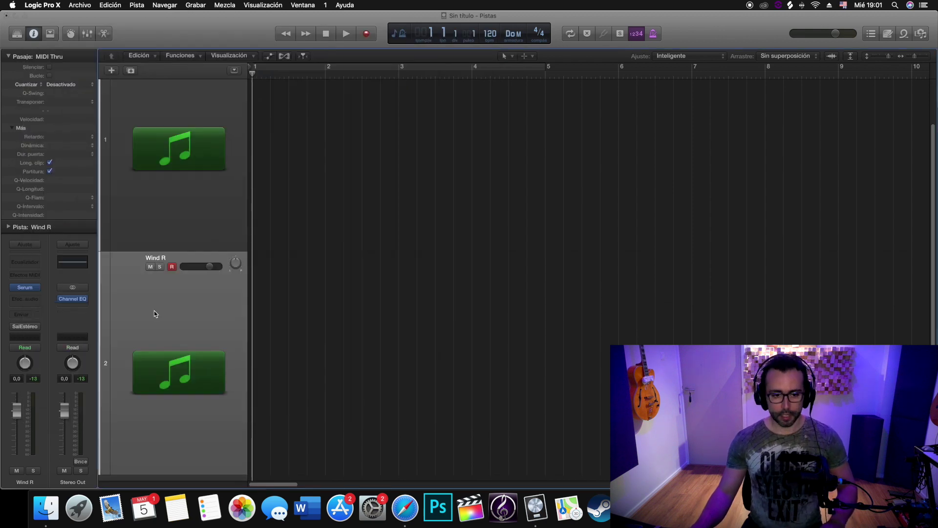
# Step: Duplicate the Wind R track with its settings and rename the copy as "Wind Cemter"
pyautogui.press('super+d')
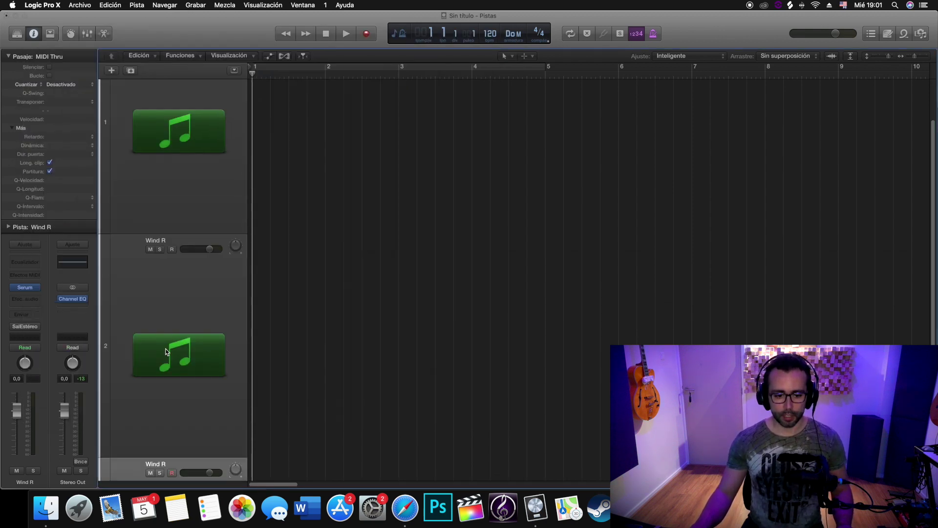
pyautogui.doubleClick(163, 465)
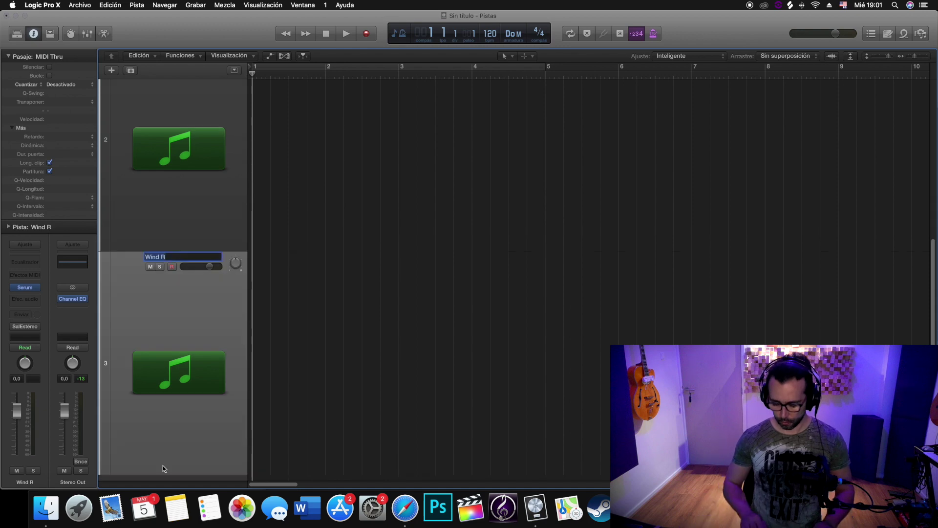
pyautogui.press('BackSpace')
pyautogui.write('Ce')
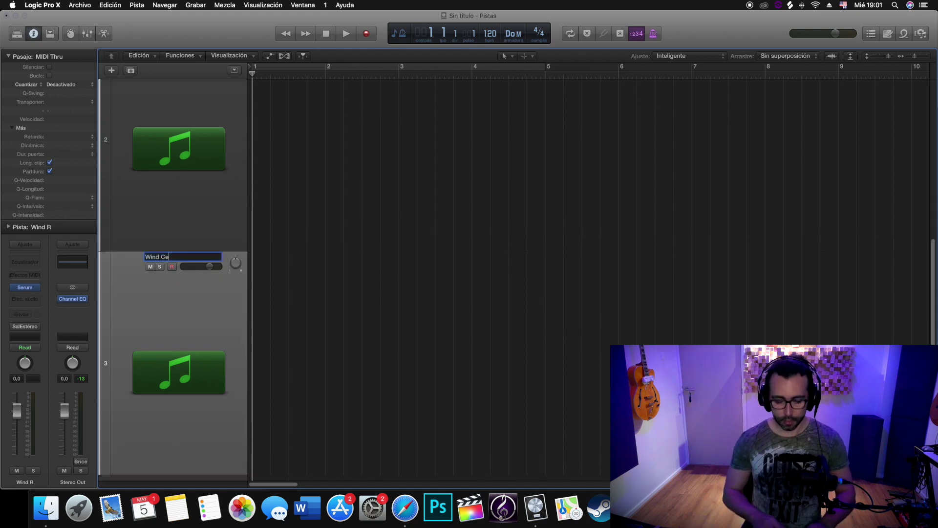
pyautogui.write('mter')
pyautogui.press('Return')
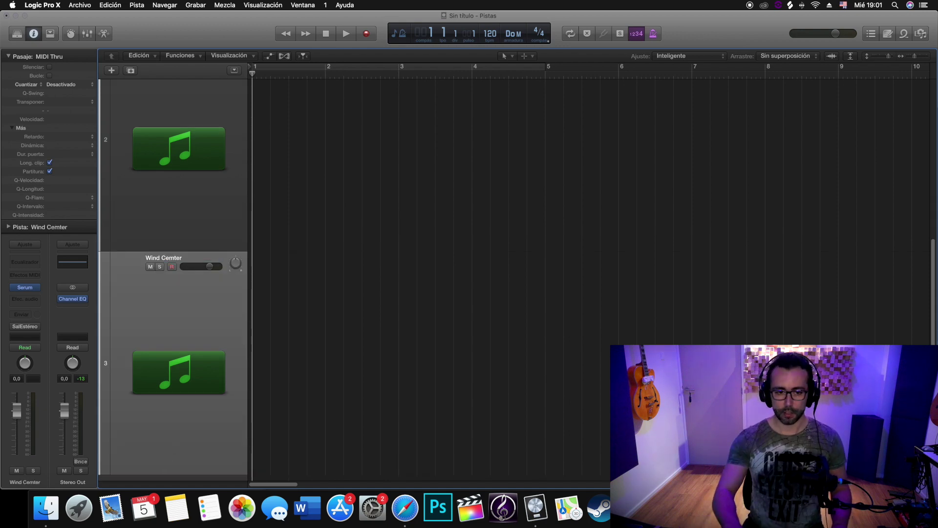
# Step: Move the Wind Cemter track between the Wind L and Wind R tracks
pyautogui.scroll(5, 176, 430)
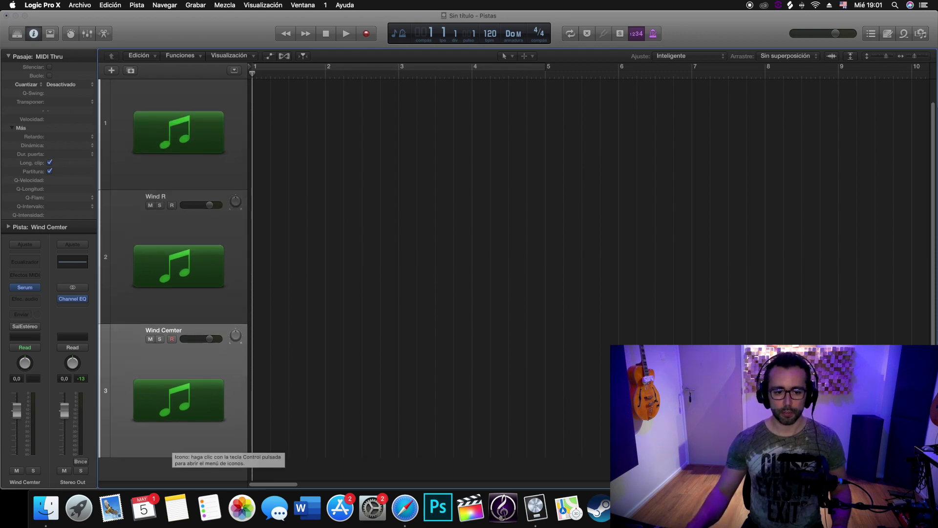
pyautogui.moveTo(129, 257); pyautogui.dragTo(134, 235)
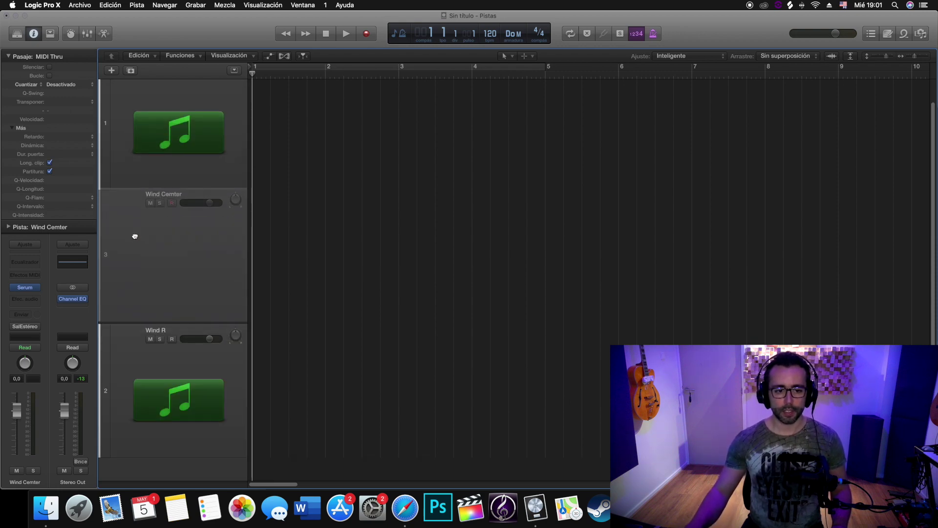
# Step: Set the effects filter cutoff in the Wind Cemter track's Serum to 319 Hz
pyautogui.click(27, 290)
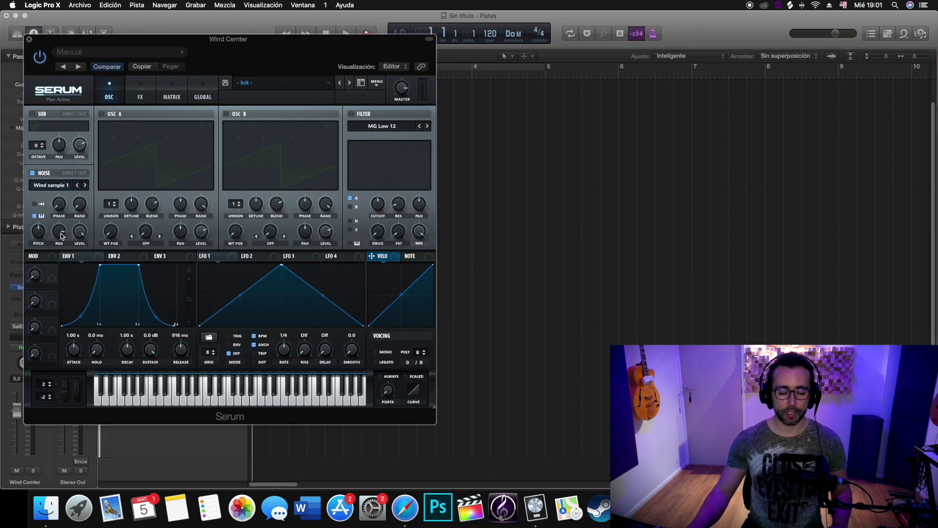
pyautogui.click(142, 97)
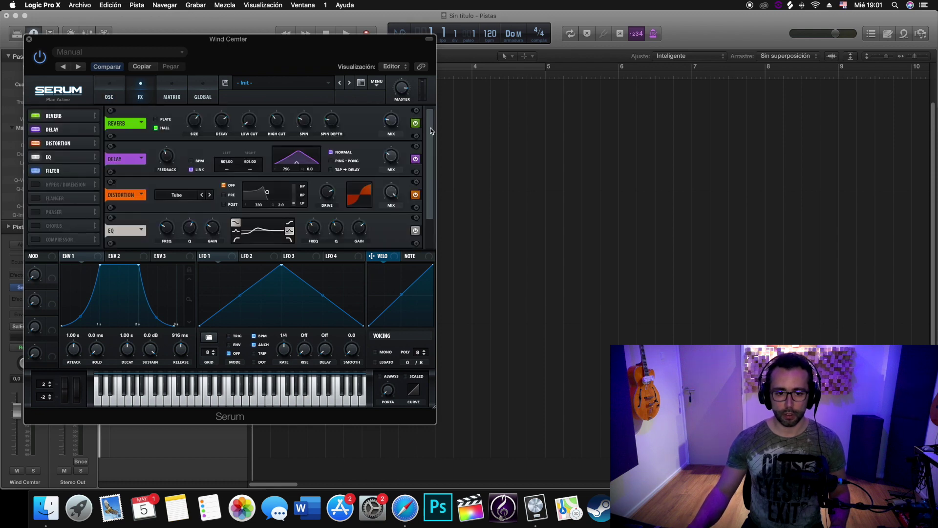
pyautogui.moveTo(432, 131); pyautogui.dragTo(428, 174)
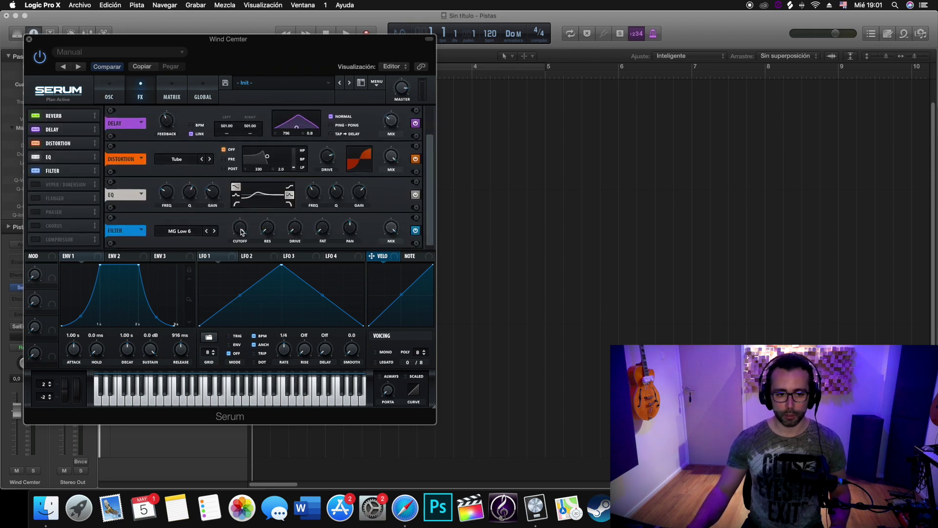
pyautogui.moveTo(240, 229)
pyautogui.moveTo(240, 231); pyautogui.dragTo(241, 288)
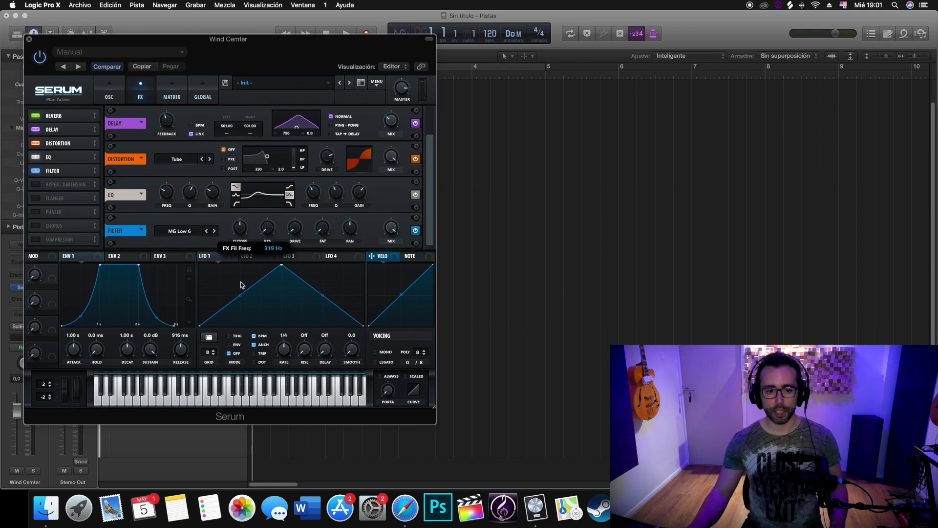
# Step: Reset the EQ's low-band gain, make the high band a high shelf with higher frequency and reduced gain, and close Serum
pyautogui.doubleClick(213, 195)
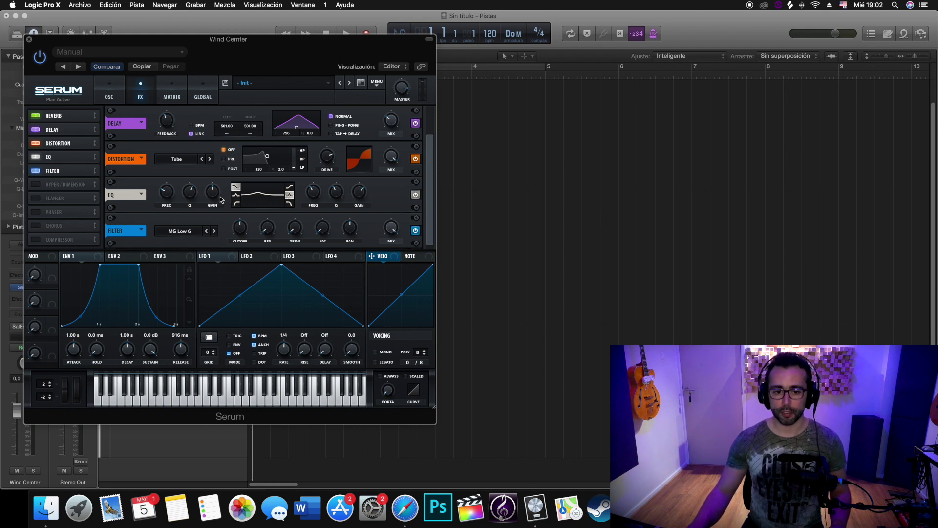
pyautogui.click(291, 187)
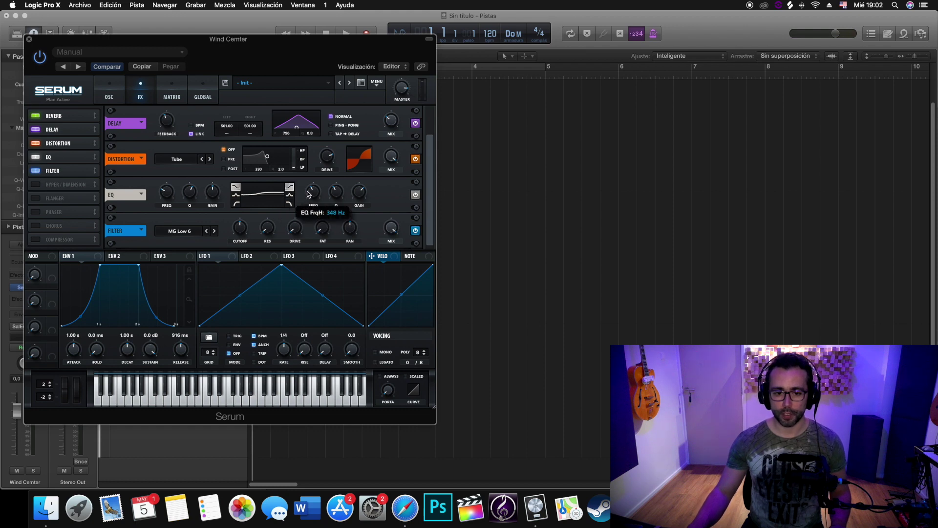
pyautogui.moveTo(308, 196); pyautogui.dragTo(308, 169)
pyautogui.moveTo(360, 192); pyautogui.dragTo(358, 262)
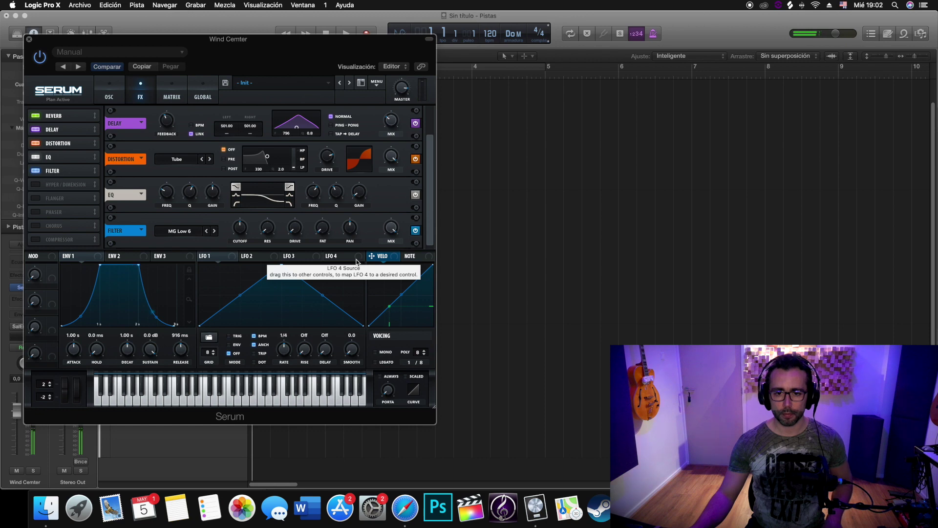
pyautogui.press('super+w')
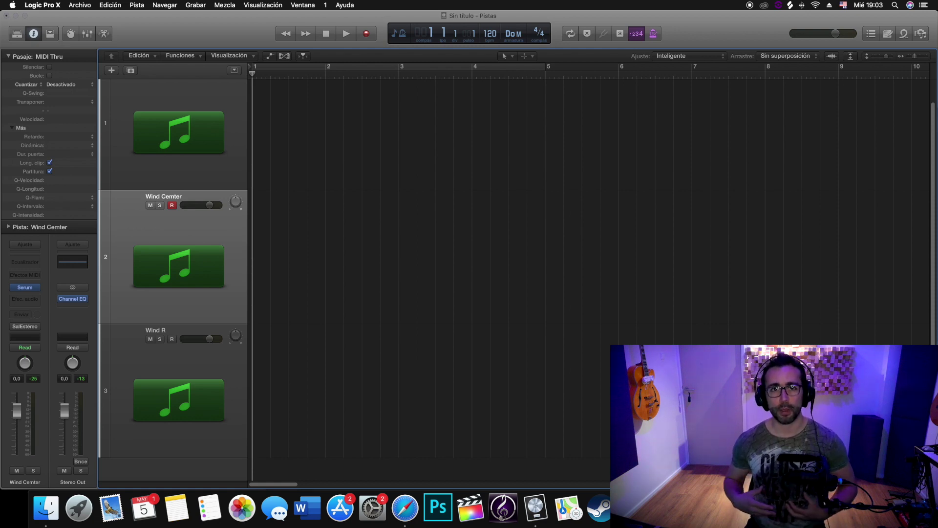
# Step: Record a MIDI region of sustained overlapping notes about 16 bars long on Wind L and return the playhead to the start
pyautogui.click(129, 122)
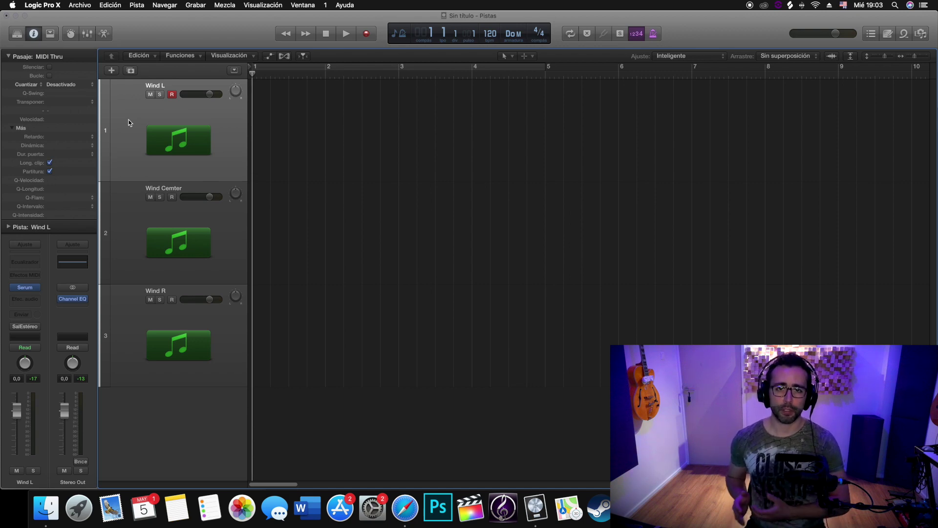
pyautogui.press('r')
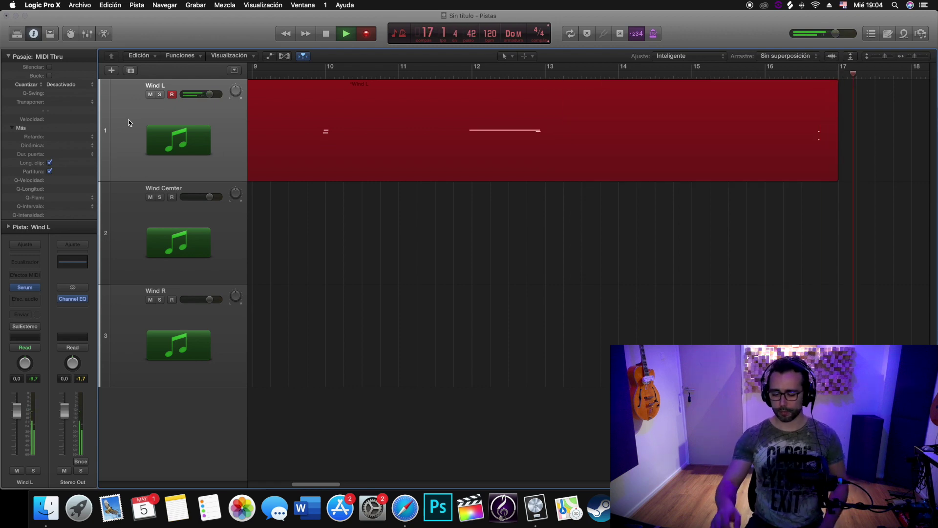
pyautogui.press('space')
pyautogui.press('Return')
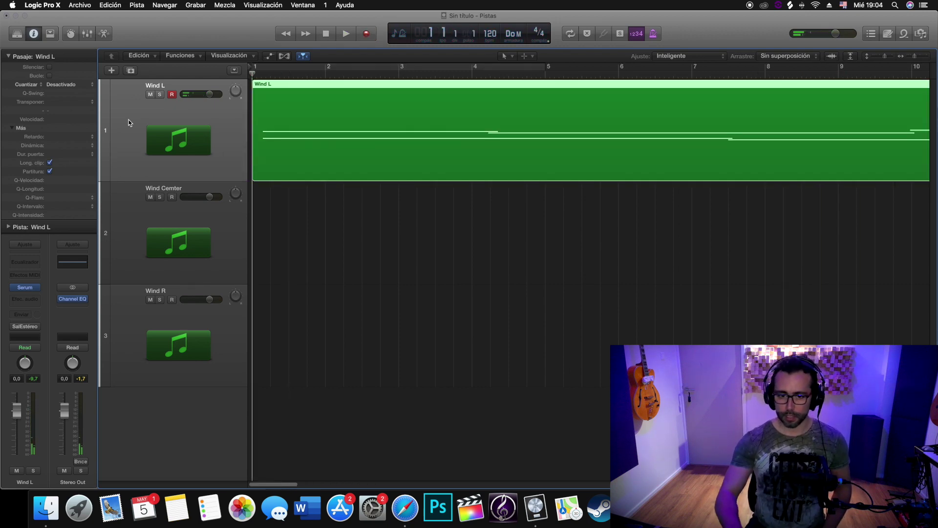
# Step: Trim the end of the Wind L region back to about the middle of bar 16
pyautogui.press('super+Left')
pyautogui.press('super+Left')
pyautogui.press('super+Left')
pyautogui.press('super+Left')
pyautogui.press('super+Left')
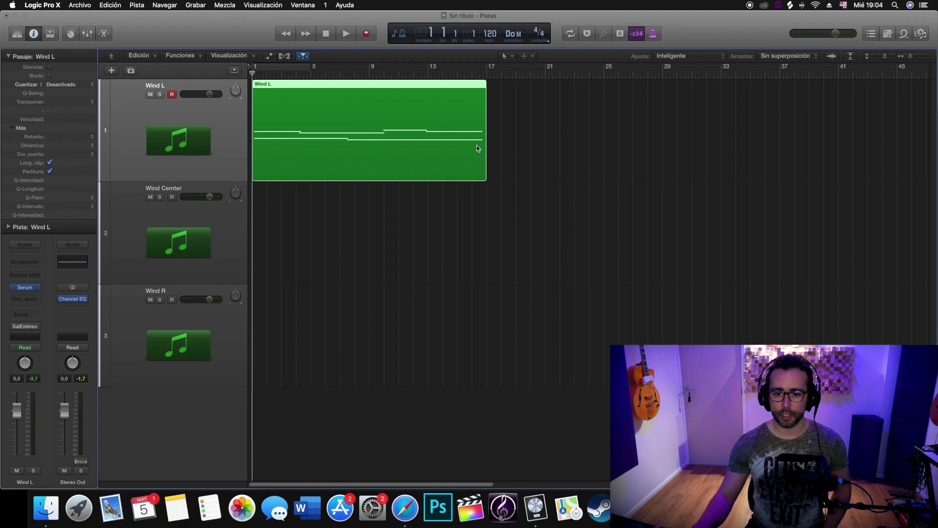
pyautogui.moveTo(485, 142); pyautogui.dragTo(479, 143)
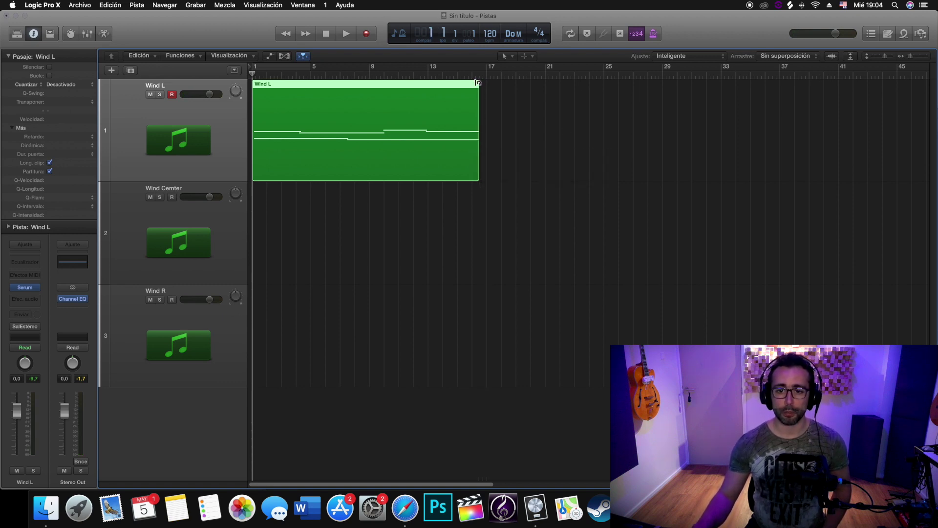
# Step: Loop the Wind L region out to about bar 32 and copy it onto the Wind R track at bar 1
pyautogui.moveTo(478, 83); pyautogui.dragTo(709, 81)
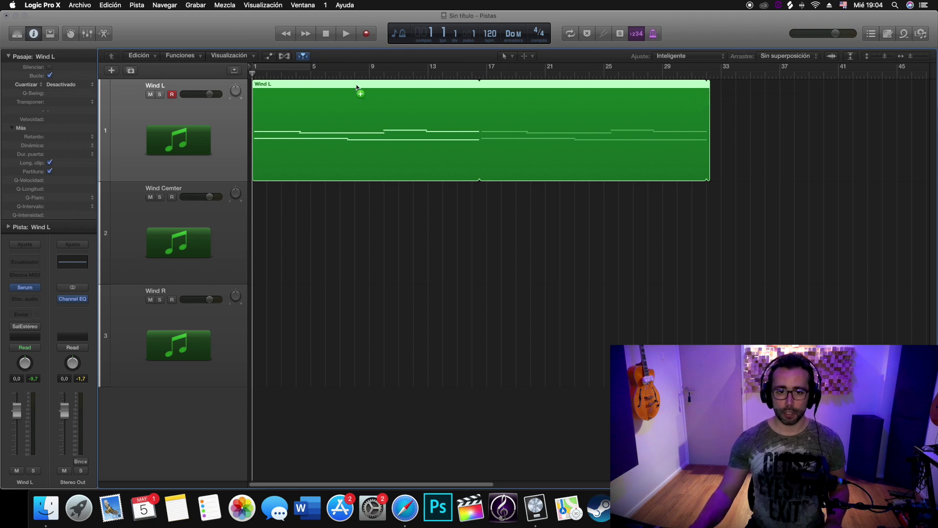
pyautogui.moveTo(356, 87); pyautogui.dragTo(346, 312)
# Step: Remove the loop repetition from the Wind R copy and time-stretch the region so it ends at about bar 32
pyautogui.moveTo(711, 290); pyautogui.dragTo(479, 295)
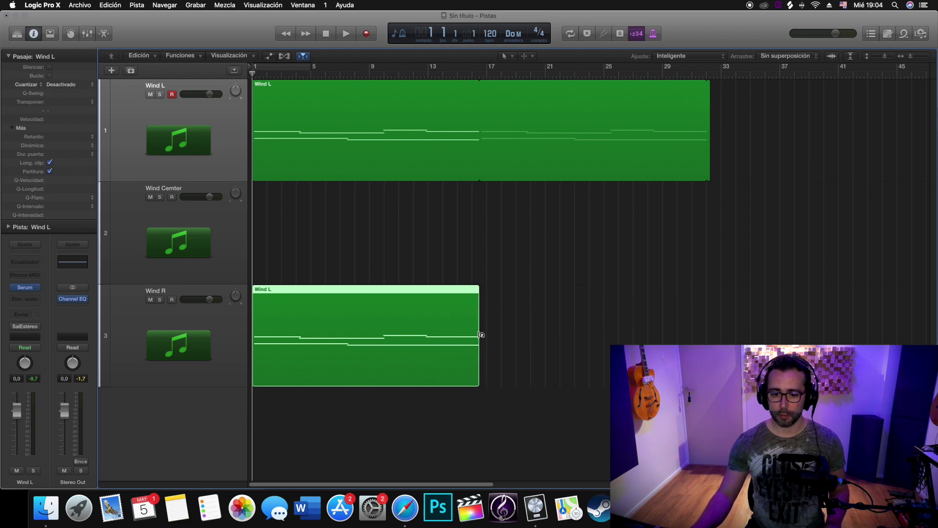
pyautogui.moveTo(479, 337); pyautogui.dragTo(711, 334)
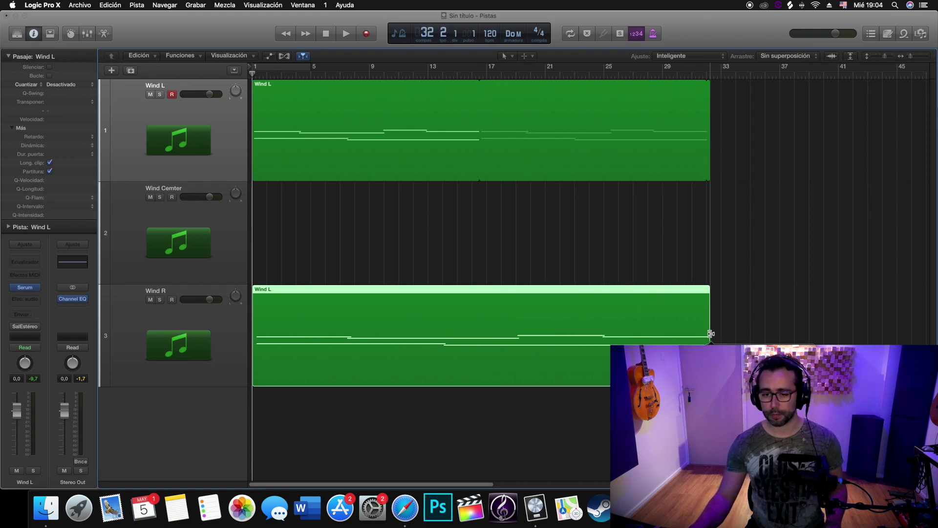
# Step: Record a MIDI region of sustained overlapping notes about 12 bars long on the Wind Cemter track
pyautogui.click(391, 273)
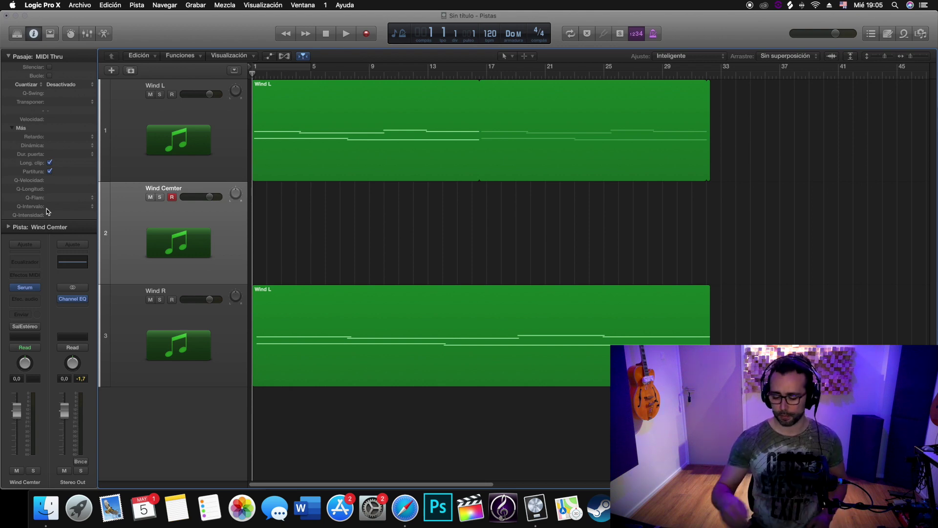
pyautogui.press('r')
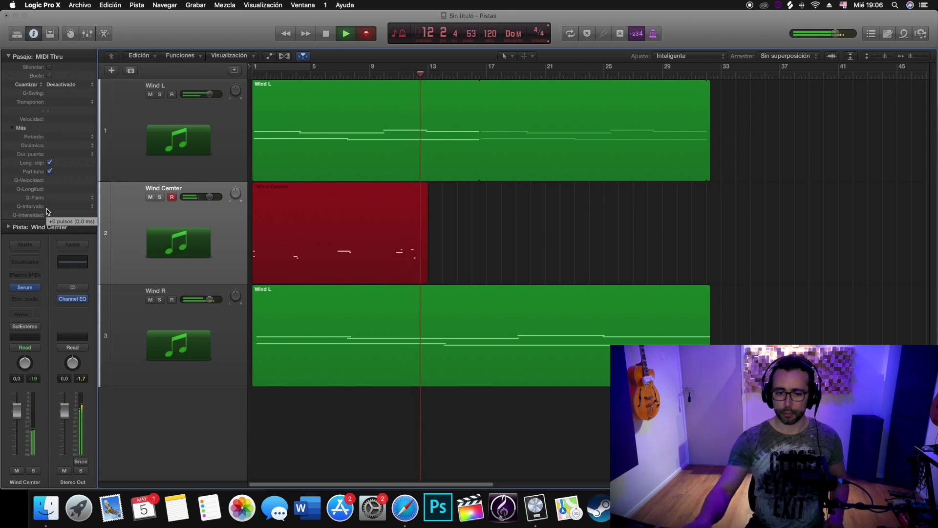
pyautogui.press('space')
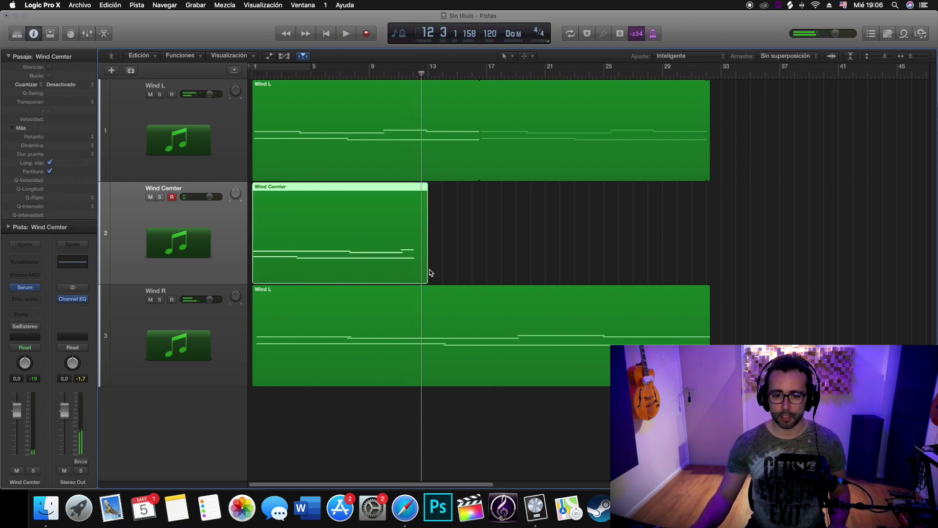
# Step: Trim the end of the Wind Cemter region back to bar 12 and loop it out to about bar 32
pyautogui.moveTo(430, 273); pyautogui.dragTo(415, 273)
pyautogui.moveTo(441, 189); pyautogui.dragTo(713, 193)
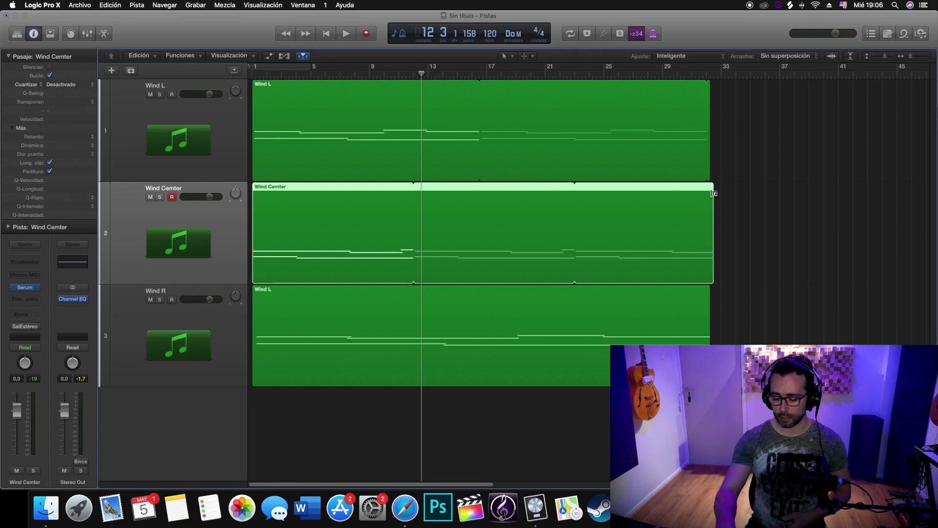
# Step: Play the three layered wind tracks together from the start of the project
pyautogui.press('Return')
pyautogui.press('space')
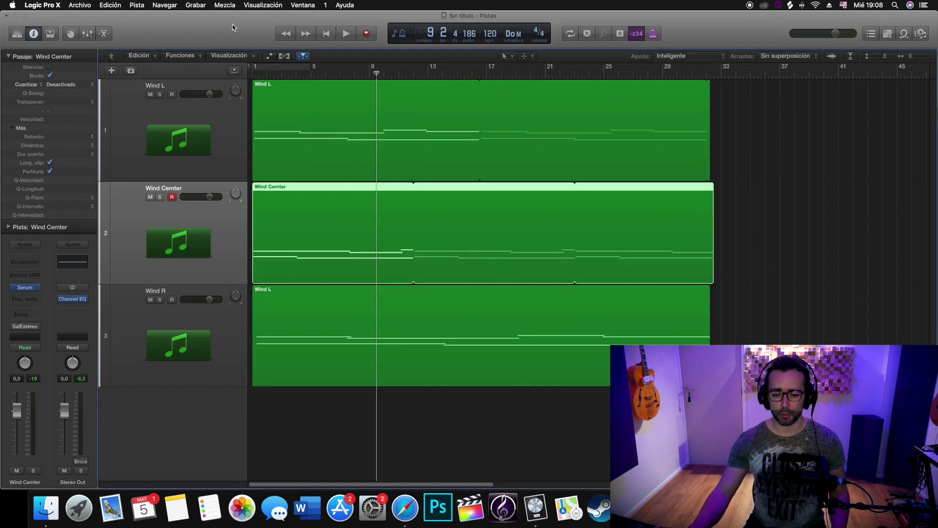
# Step: Switch to Safari to show the YouTube channel page
pyautogui.click(415, 508)
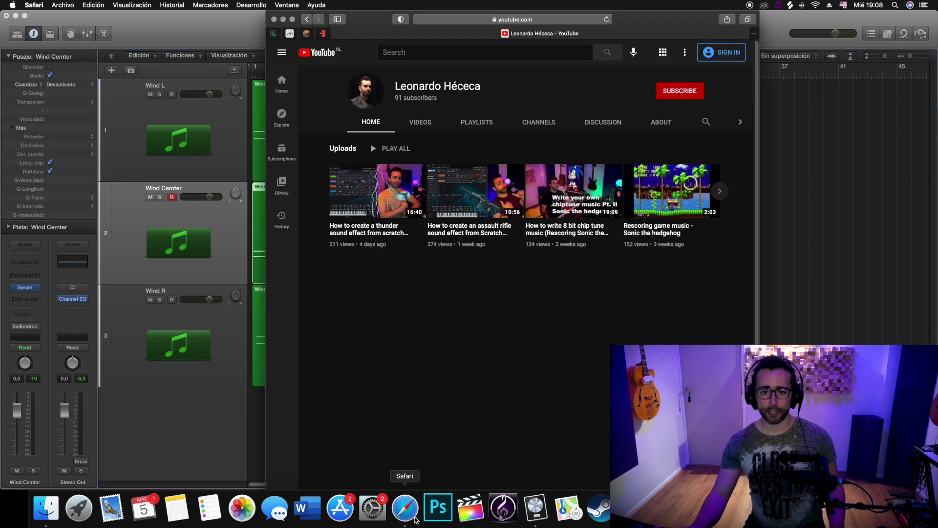